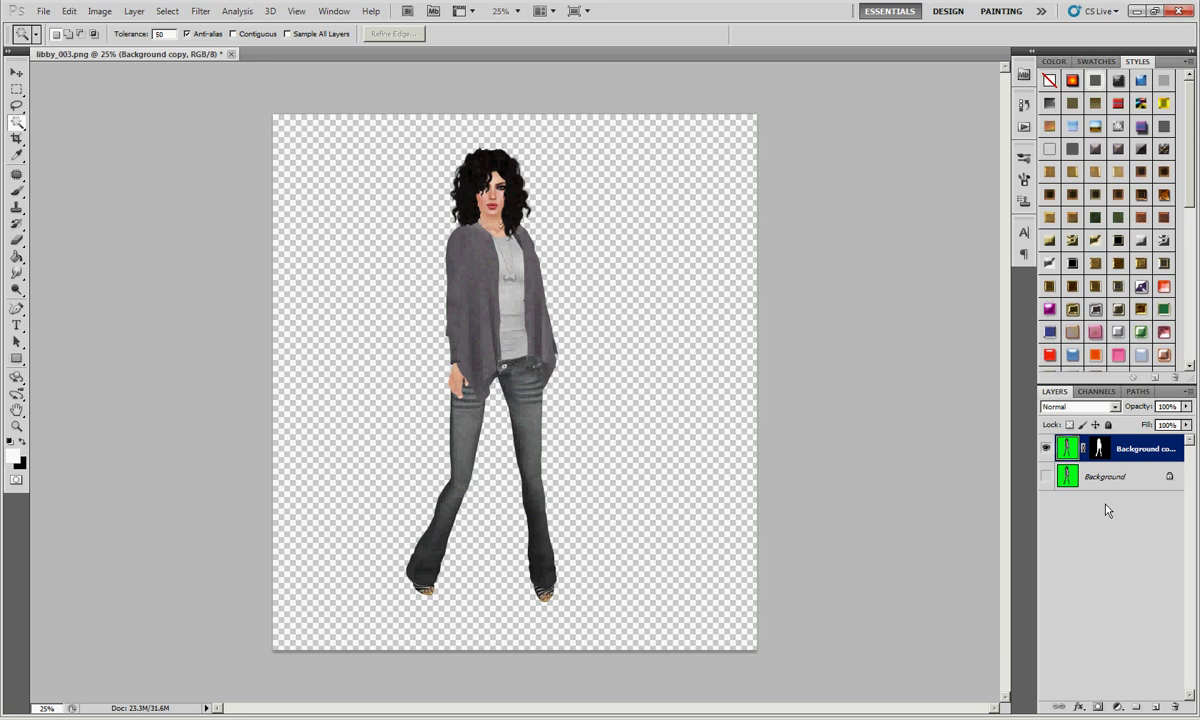
Step: Load the Background copy layer's mask as a selection, invert it, delete the green surroundings from the layer and deselect
{"action": "left_click", "coordinate": [1101, 451]}
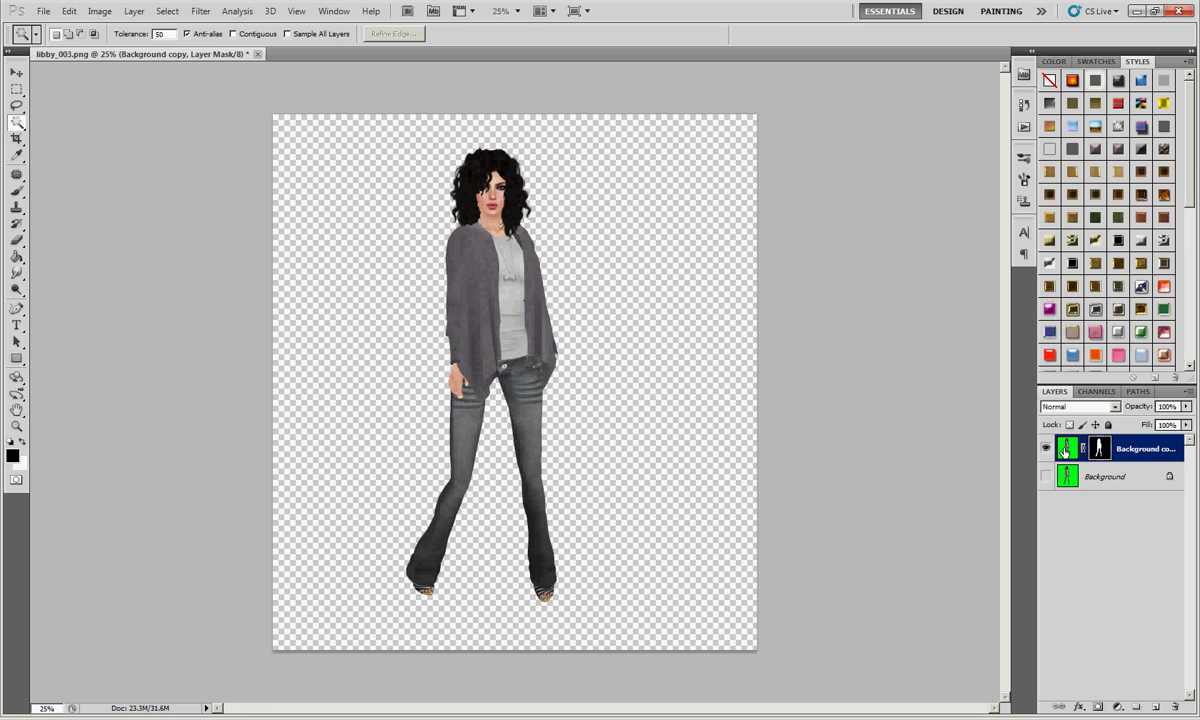
{"action": "left_click", "coordinate": [1066, 451]}
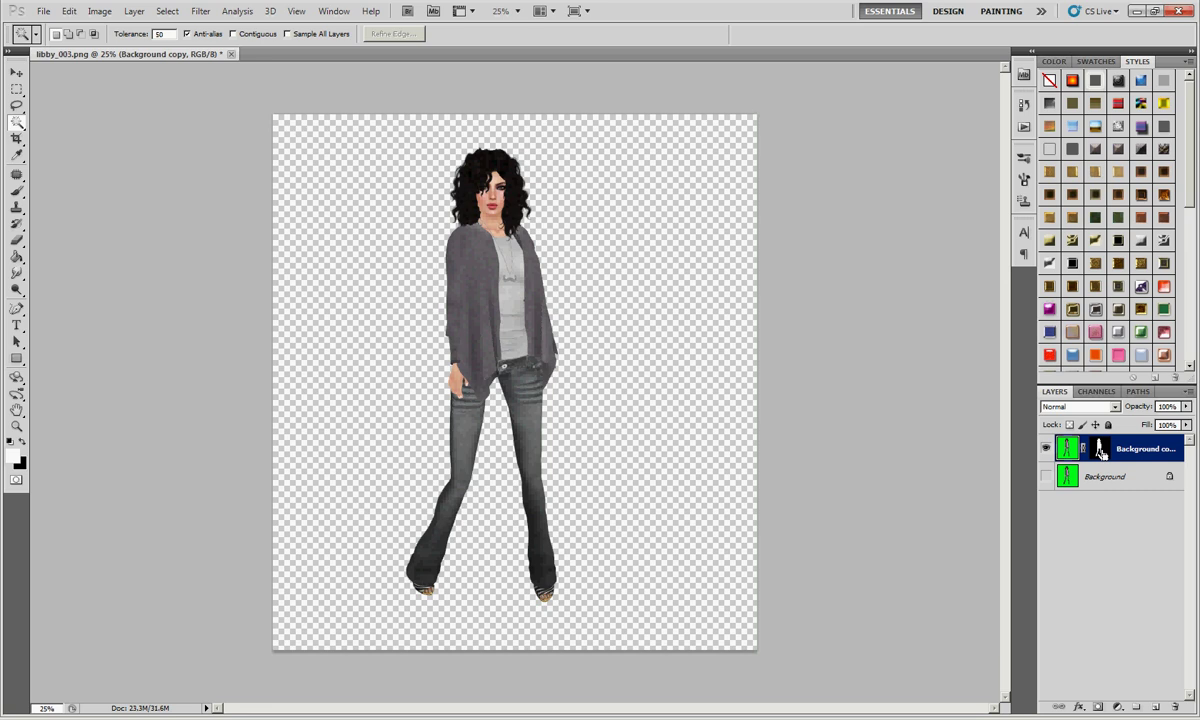
{"action": "left_click", "coordinate": [1100, 452], "text": "ctrl"}
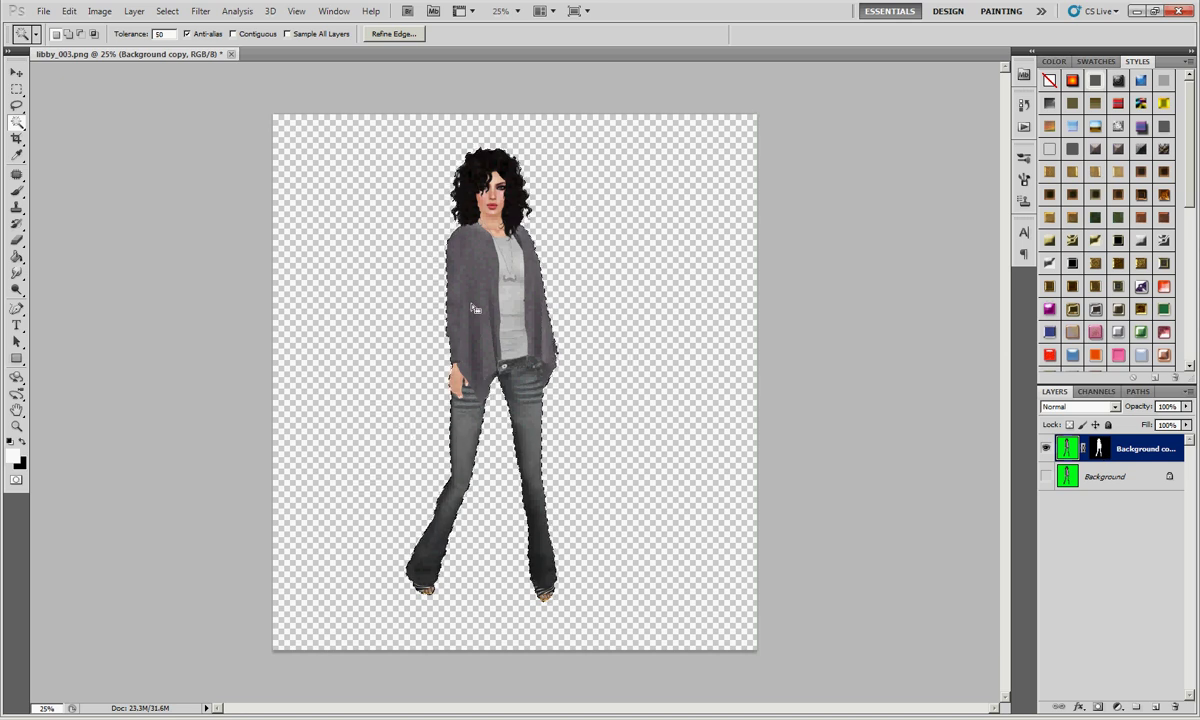
{"action": "right_click", "coordinate": [476, 278]}
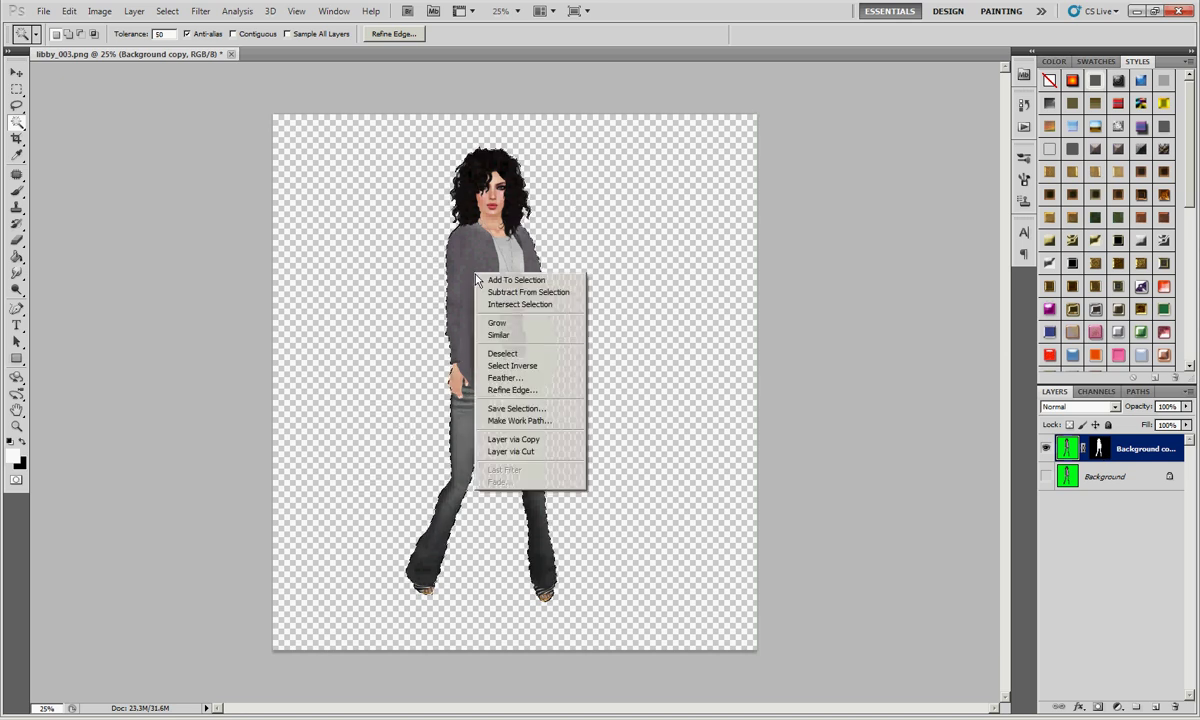
{"action": "left_click", "coordinate": [505, 365]}
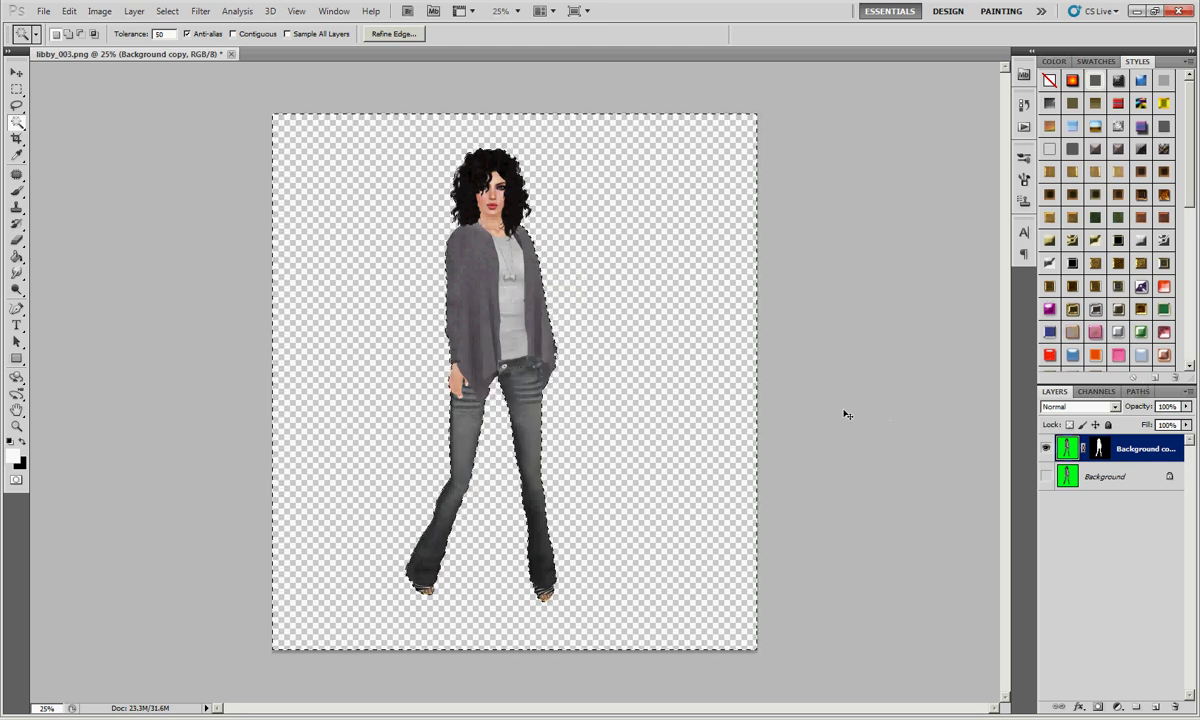
{"action": "key", "text": "Delete"}
{"action": "key", "text": "ctrl+d"}
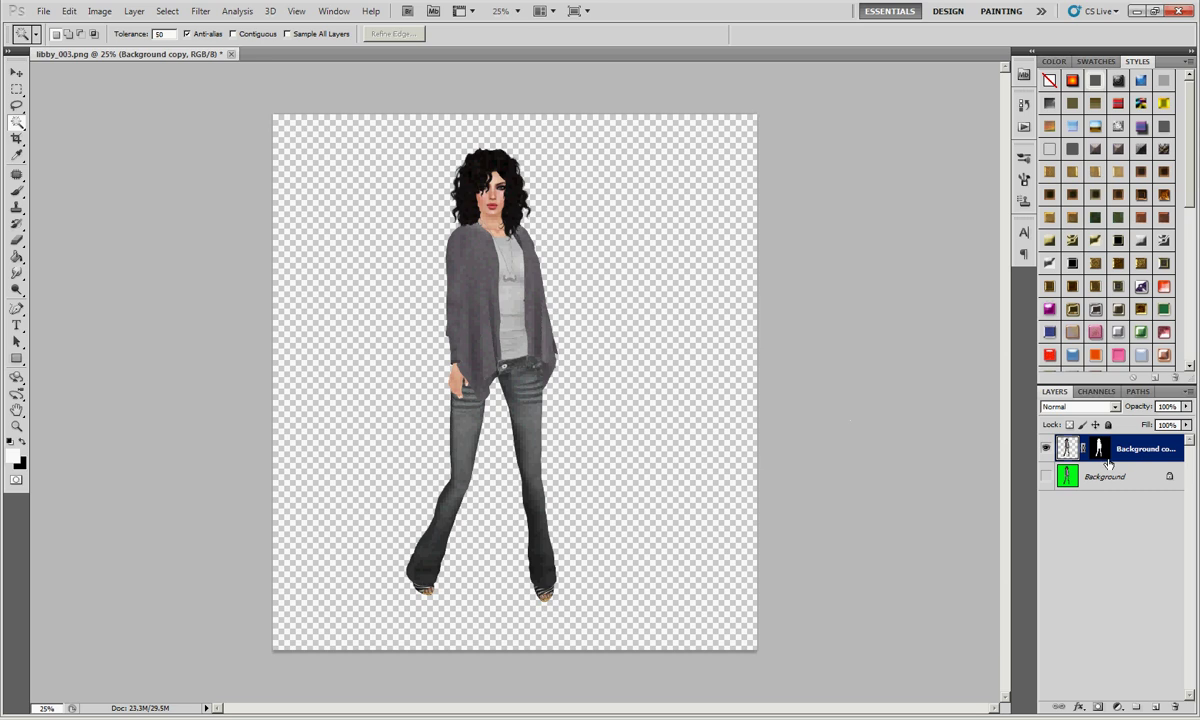
Step: Apply the layer mask on the Background copy layer
{"action": "left_click", "coordinate": [1100, 449]}
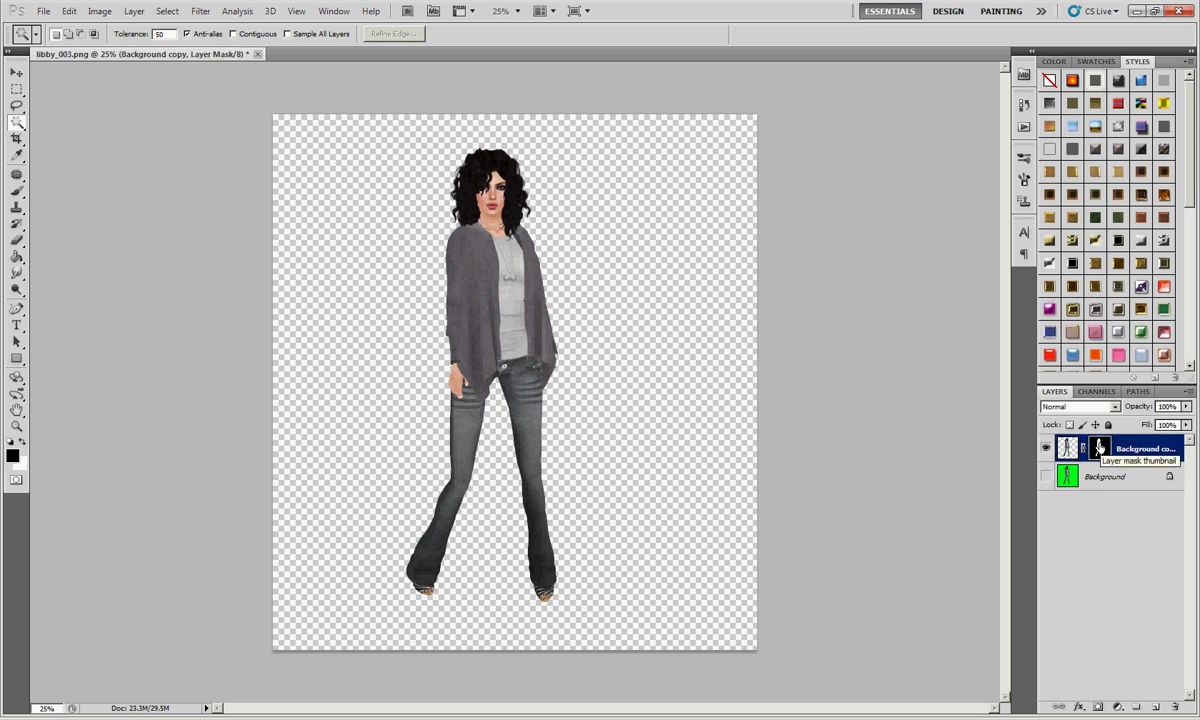
{"action": "right_click", "coordinate": [1100, 447]}
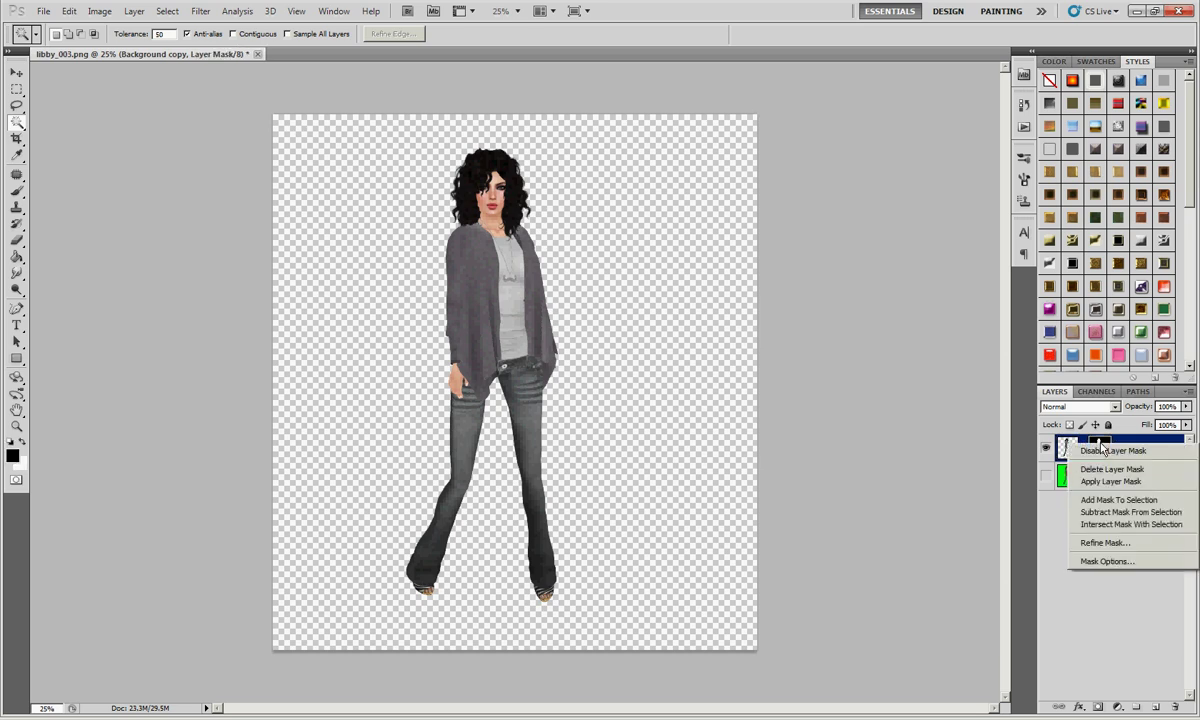
{"action": "left_click", "coordinate": [1092, 481]}
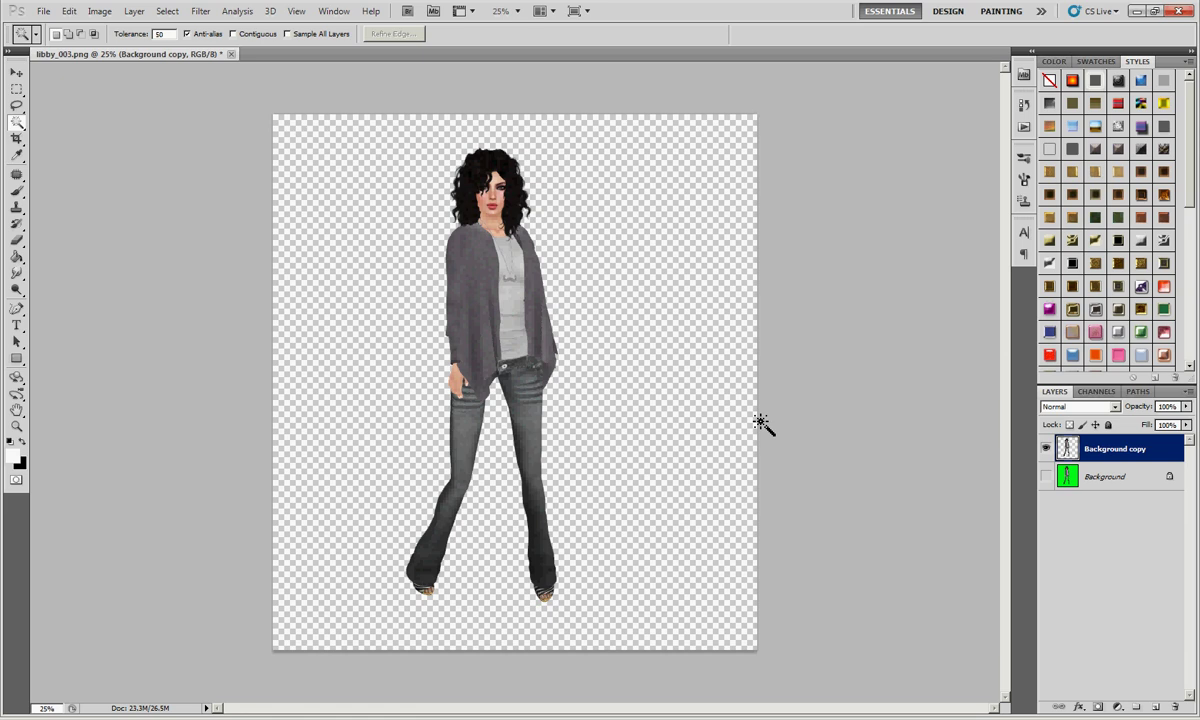
Step: Open the Liquify filter on the Background copy layer and zoom to 200% on the left-hand leg around the knee and calf
{"action": "left_click", "coordinate": [202, 13]}
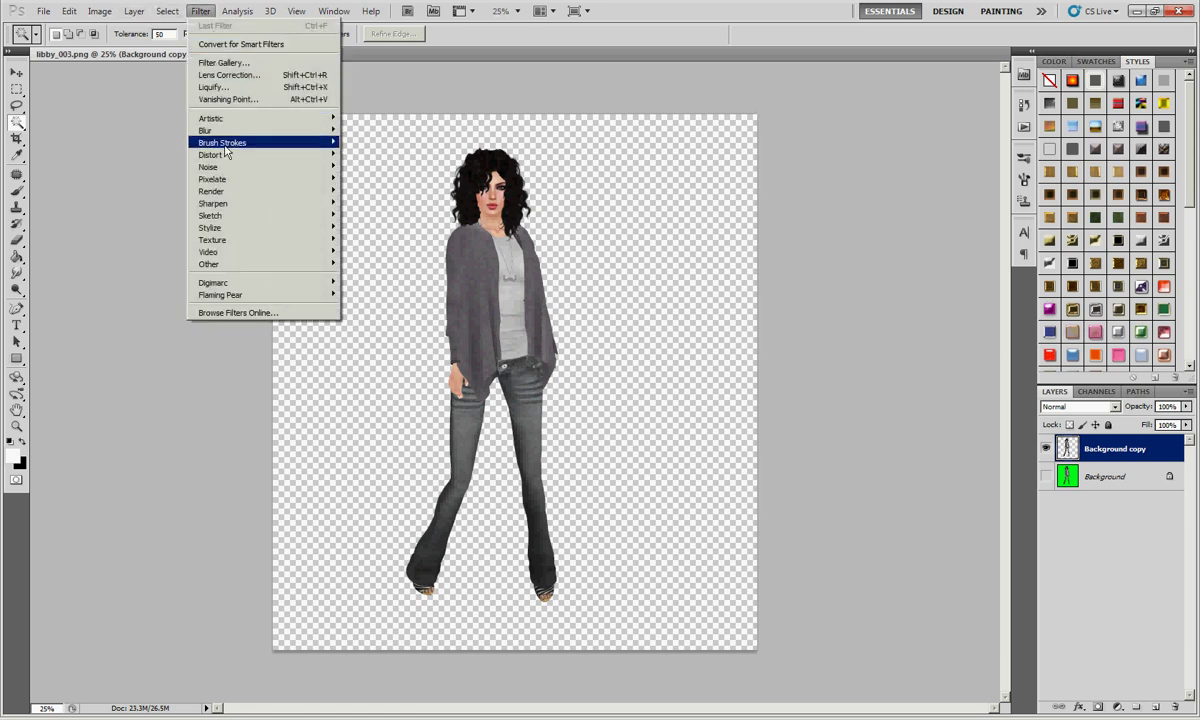
{"action": "left_click", "coordinate": [222, 88]}
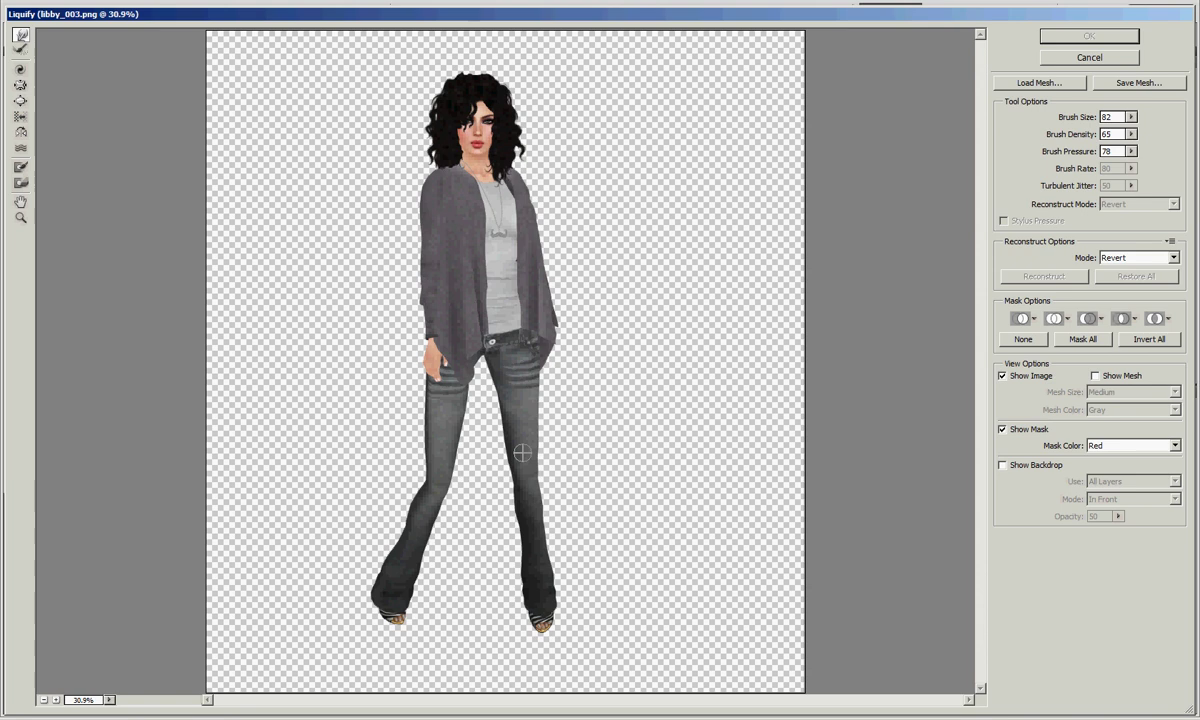
{"action": "key", "text": "ctrl+space"}
{"action": "mouse_move", "coordinate": [388, 461]}
{"action": "left_mouse_down"}
{"action": "mouse_move", "coordinate": [397, 493]}
{"action": "mouse_move", "coordinate": [463, 552]}
{"action": "mouse_move", "coordinate": [461, 565]}
{"action": "left_mouse_up"}
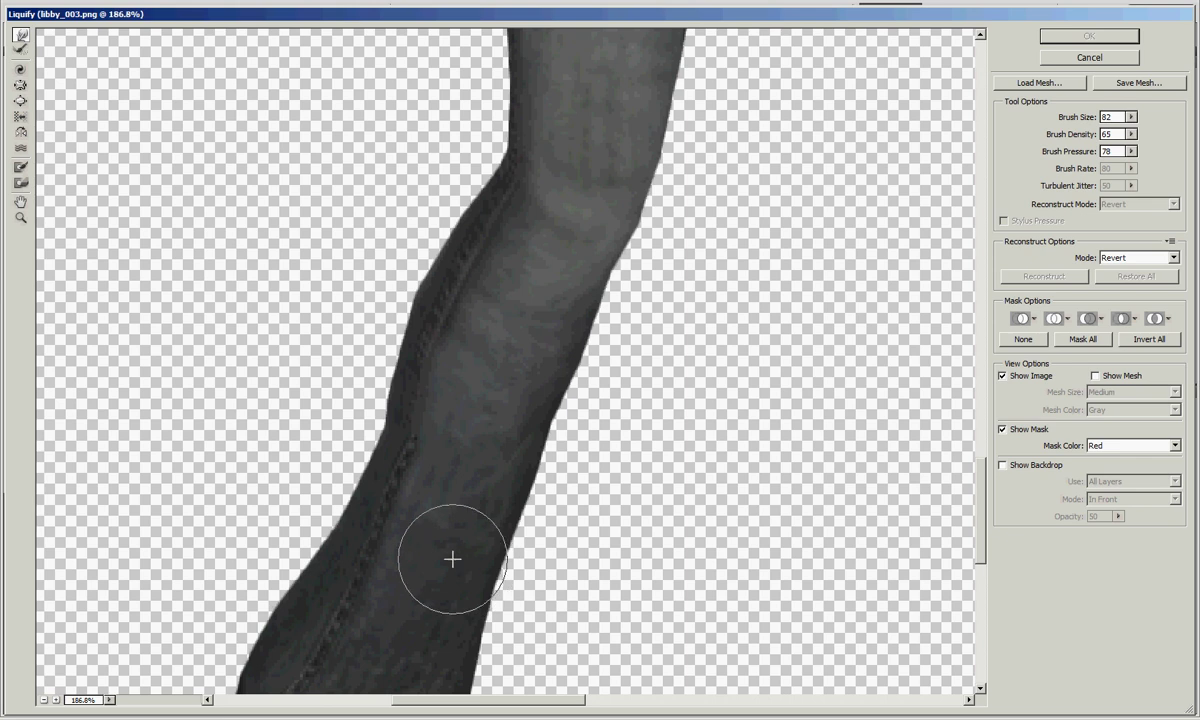
{"action": "key", "text": "ctrl+minus"}
{"action": "key", "text": "ctrl+plus"}
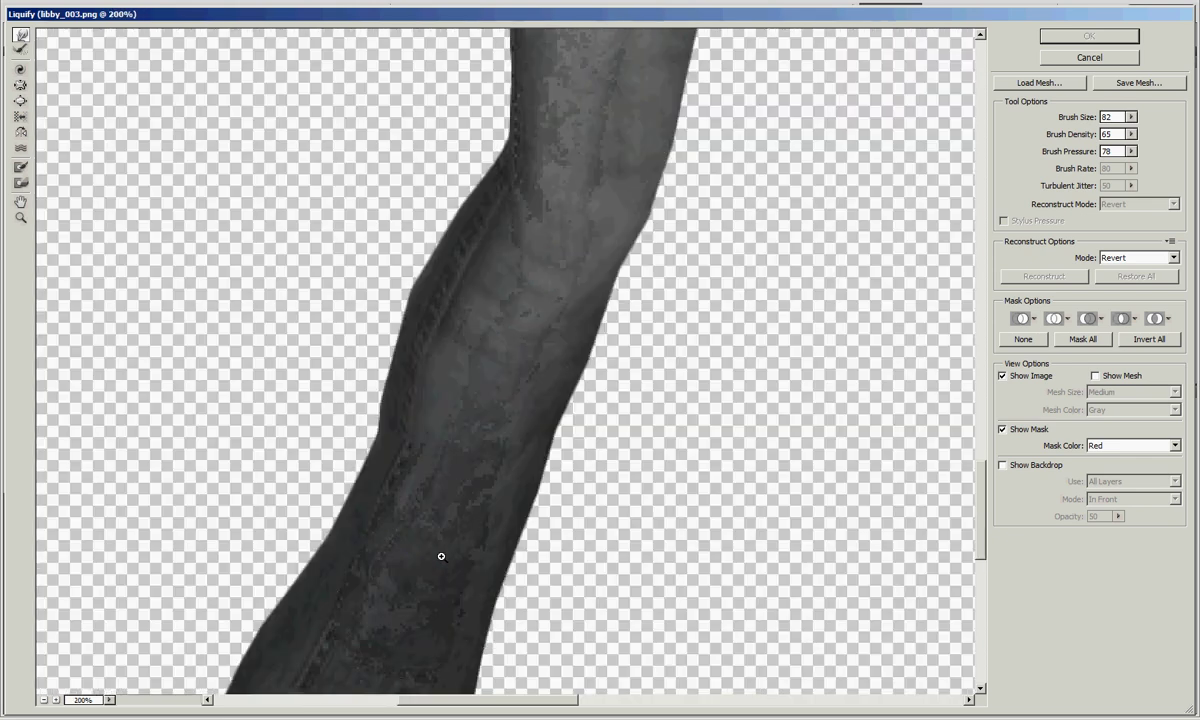
{"action": "key", "text": "ctrl+minus"}
{"action": "left_click", "coordinate": [441, 556], "text": "ctrl"}
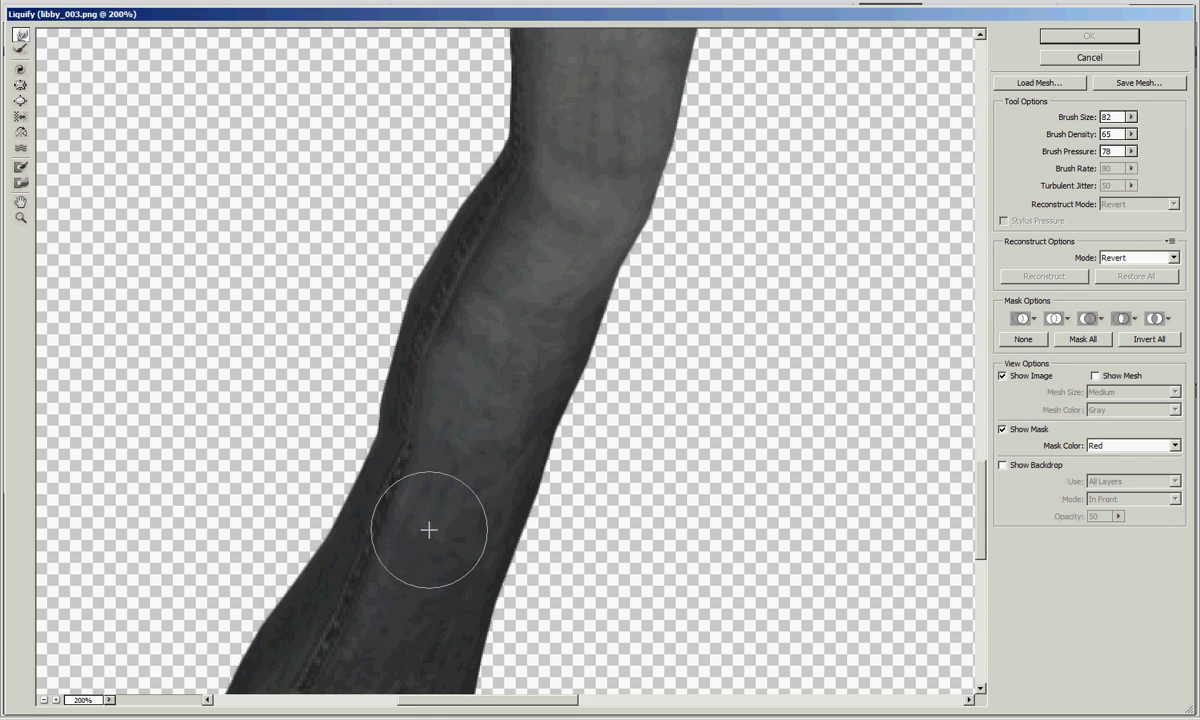
Step: Examine the figure's outline from the lower leg up to the hair for angular edges
{"action": "scroll", "coordinate": [429, 536], "scroll_direction": "down", "scroll_amount": 2}
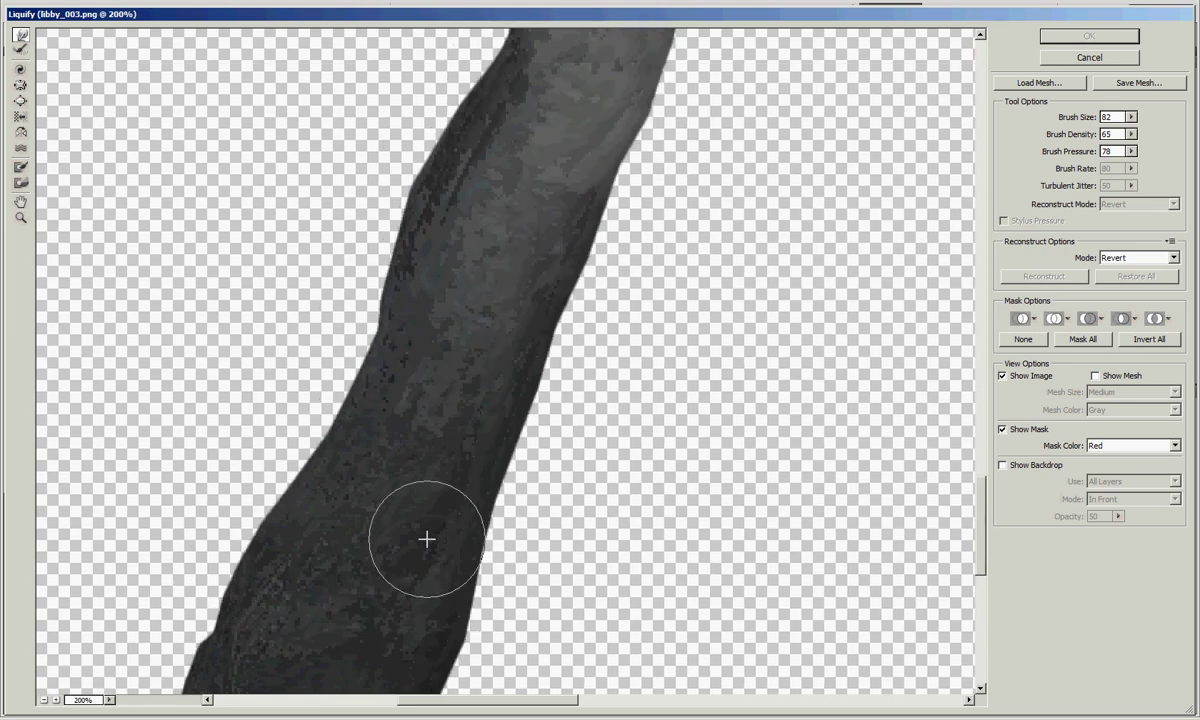
{"action": "scroll", "coordinate": [425, 541], "scroll_direction": "up", "scroll_amount": 1}
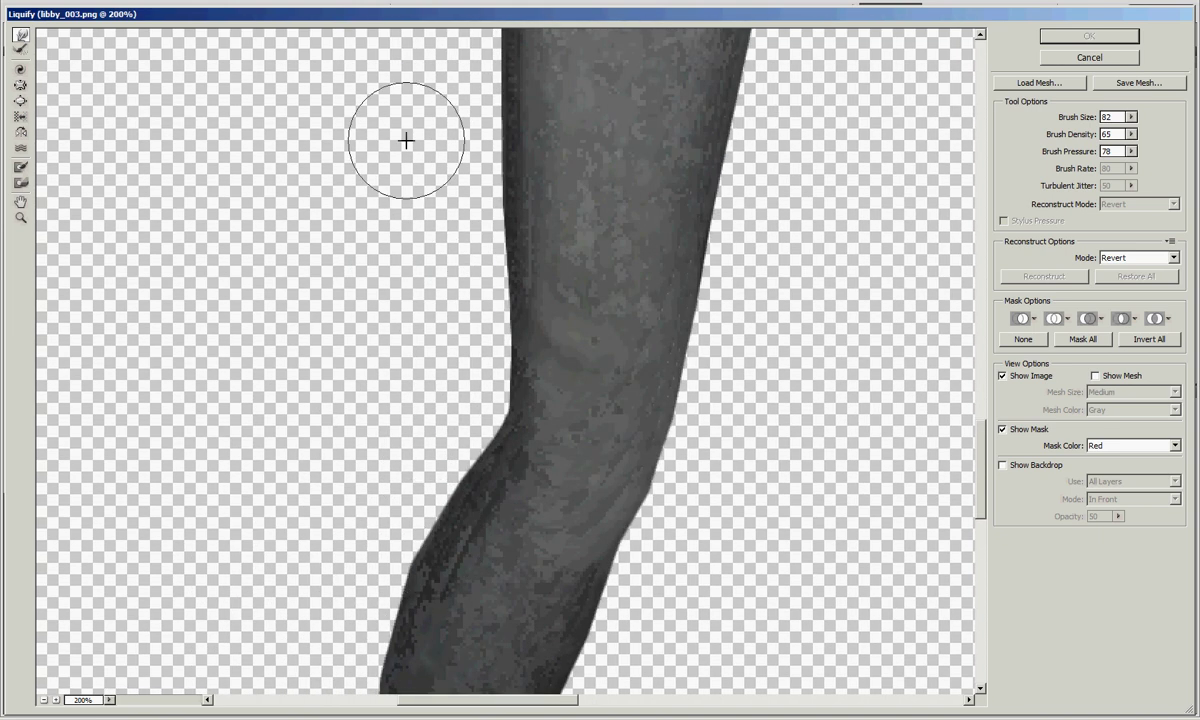
{"action": "scroll", "coordinate": [521, 425], "scroll_direction": "up", "scroll_amount": 3}
{"action": "scroll", "coordinate": [520, 436], "scroll_direction": "up", "scroll_amount": 10}
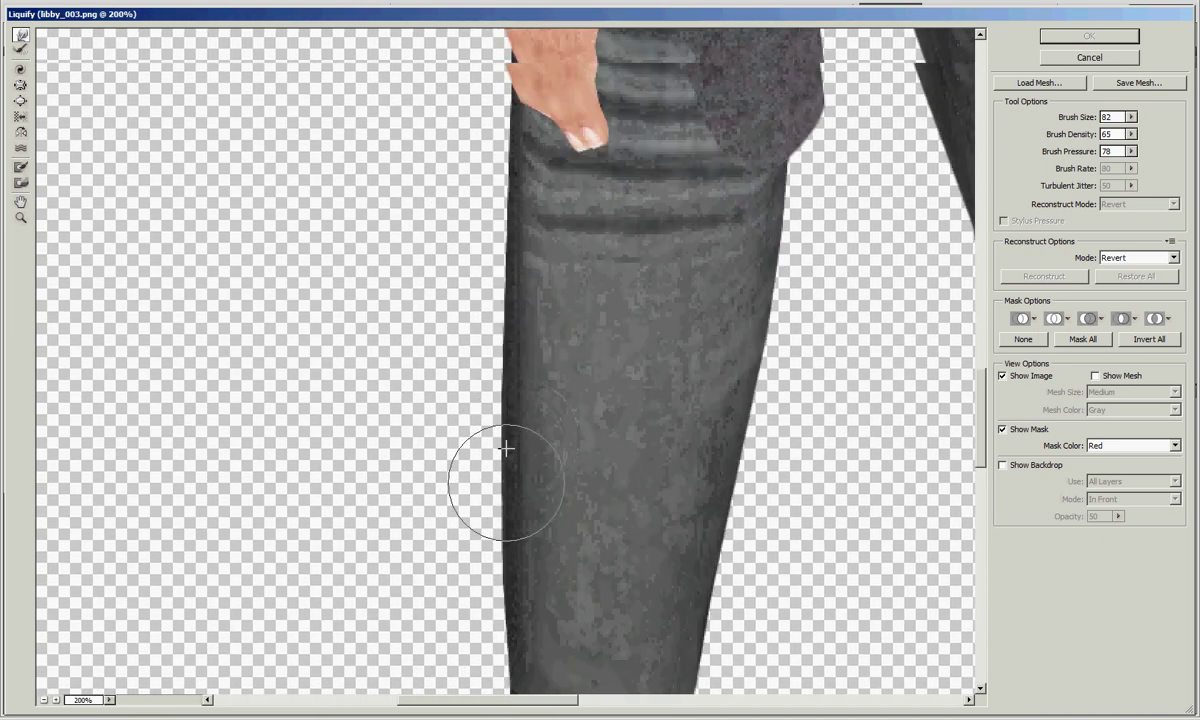
{"action": "scroll", "coordinate": [492, 453], "scroll_direction": "up", "scroll_amount": 10}
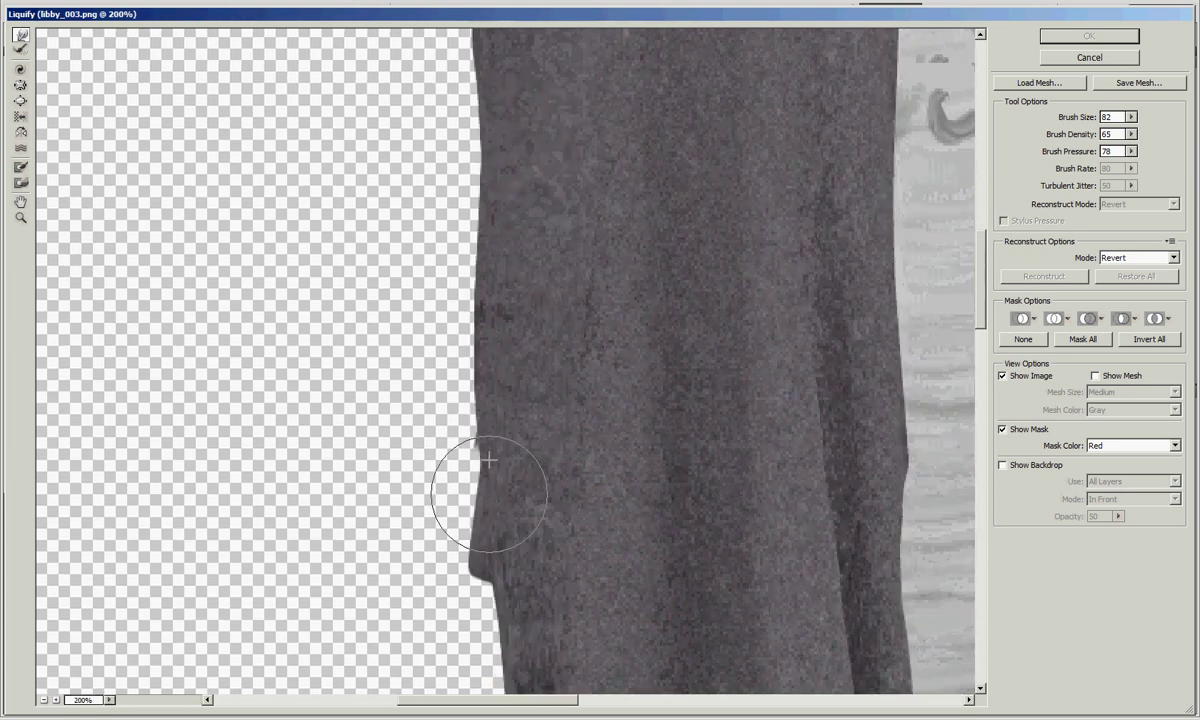
{"action": "scroll", "coordinate": [488, 468], "scroll_direction": "up", "scroll_amount": 8}
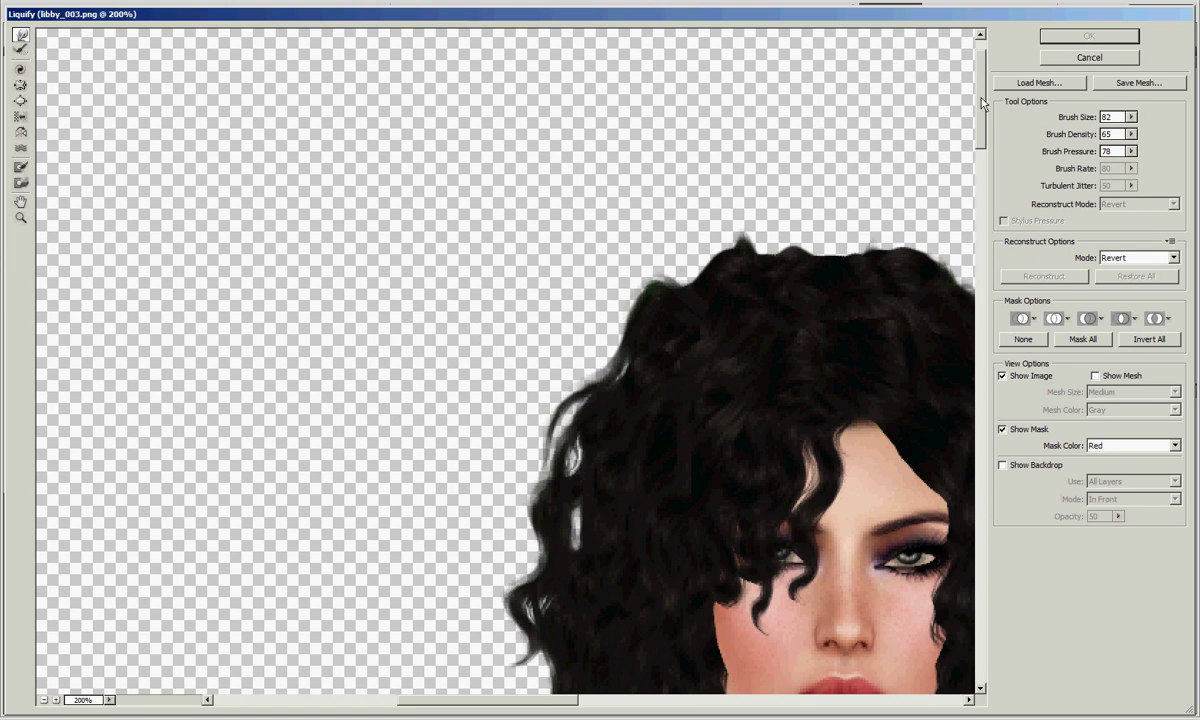
{"action": "scroll", "coordinate": [905, 346], "scroll_direction": "down", "scroll_amount": 20}
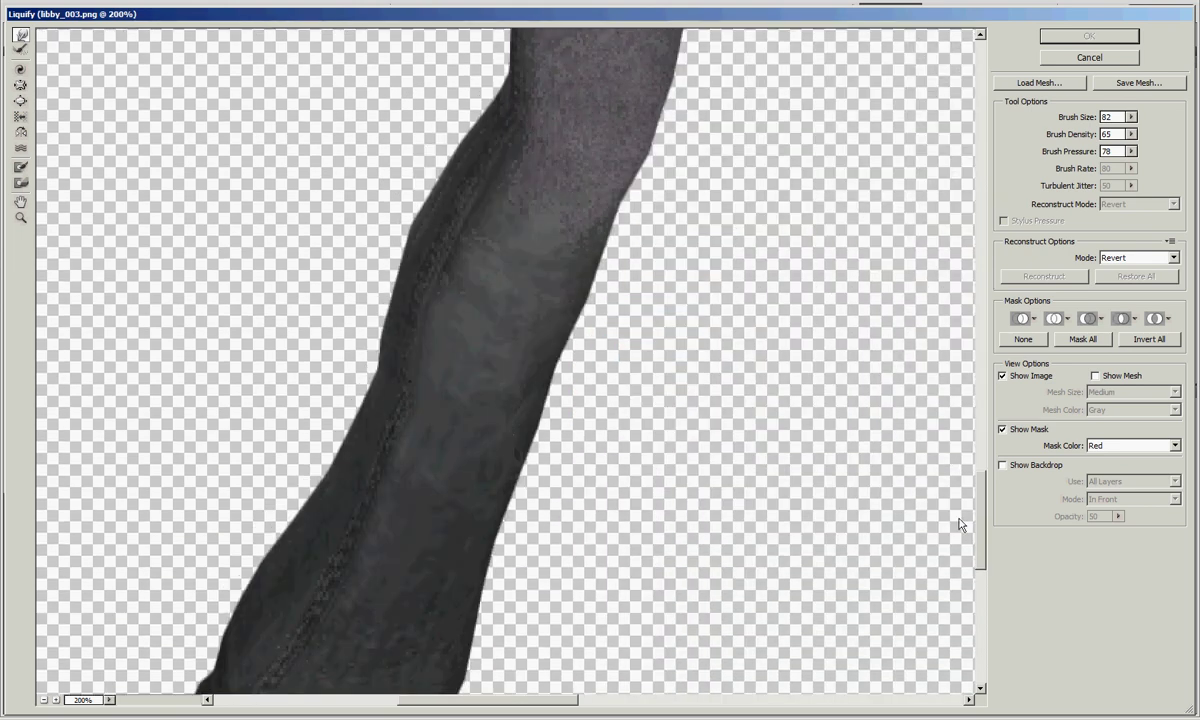
{"action": "mouse_move", "coordinate": [959, 518]}
{"action": "left_mouse_down"}
{"action": "mouse_move", "coordinate": [957, 461]}
{"action": "mouse_move", "coordinate": [950, 507]}
{"action": "left_mouse_up"}
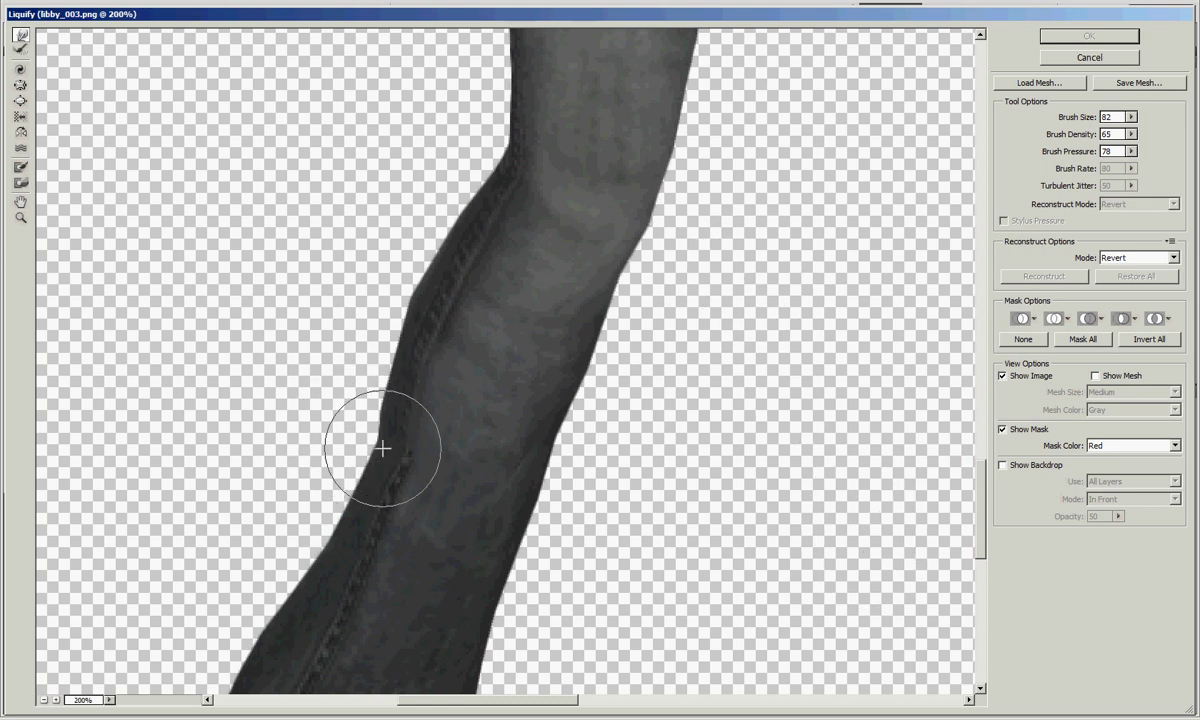
Step: Smooth the angular outer and inner edges of the left-hand calf using Forward Warp with brush size 82
{"action": "left_click_drag", "start_coordinate": [384, 450], "coordinate": [378, 450]}
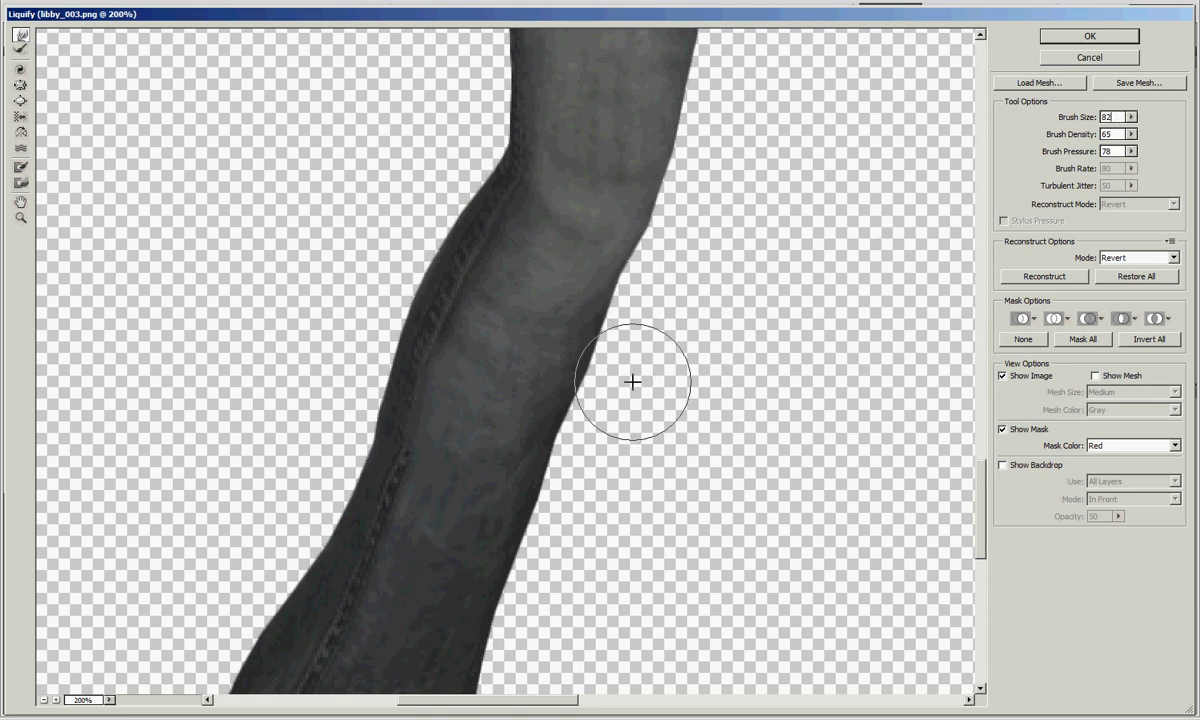
{"action": "left_click_drag", "start_coordinate": [530, 423], "coordinate": [536, 404]}
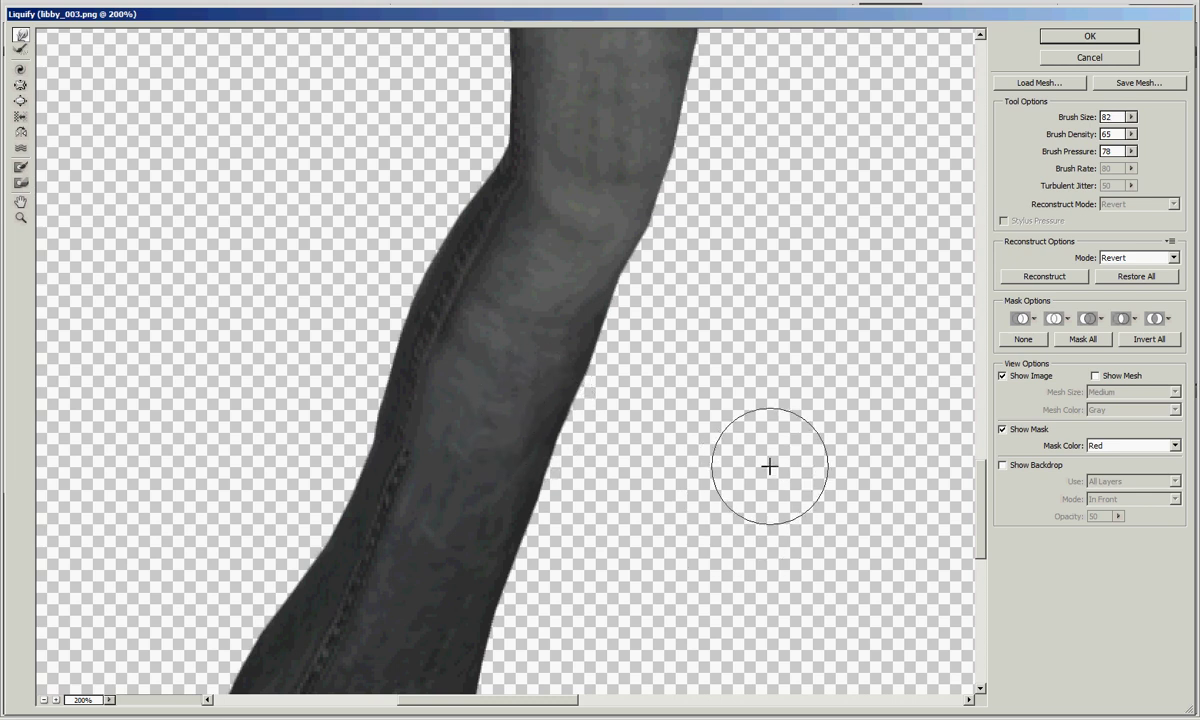
{"action": "scroll", "coordinate": [742, 472], "scroll_direction": "up", "scroll_amount": 1}
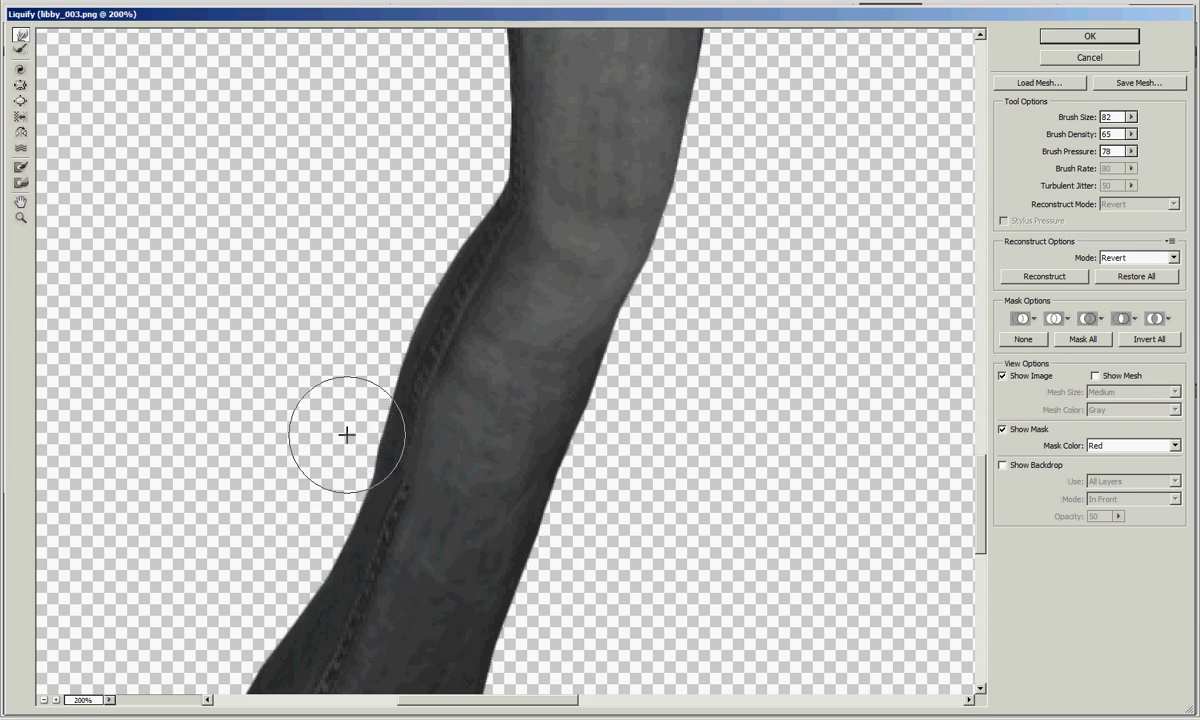
{"action": "mouse_move", "coordinate": [346, 439]}
{"action": "left_mouse_down"}
{"action": "mouse_move", "coordinate": [355, 454]}
{"action": "mouse_move", "coordinate": [331, 500]}
{"action": "left_mouse_up"}
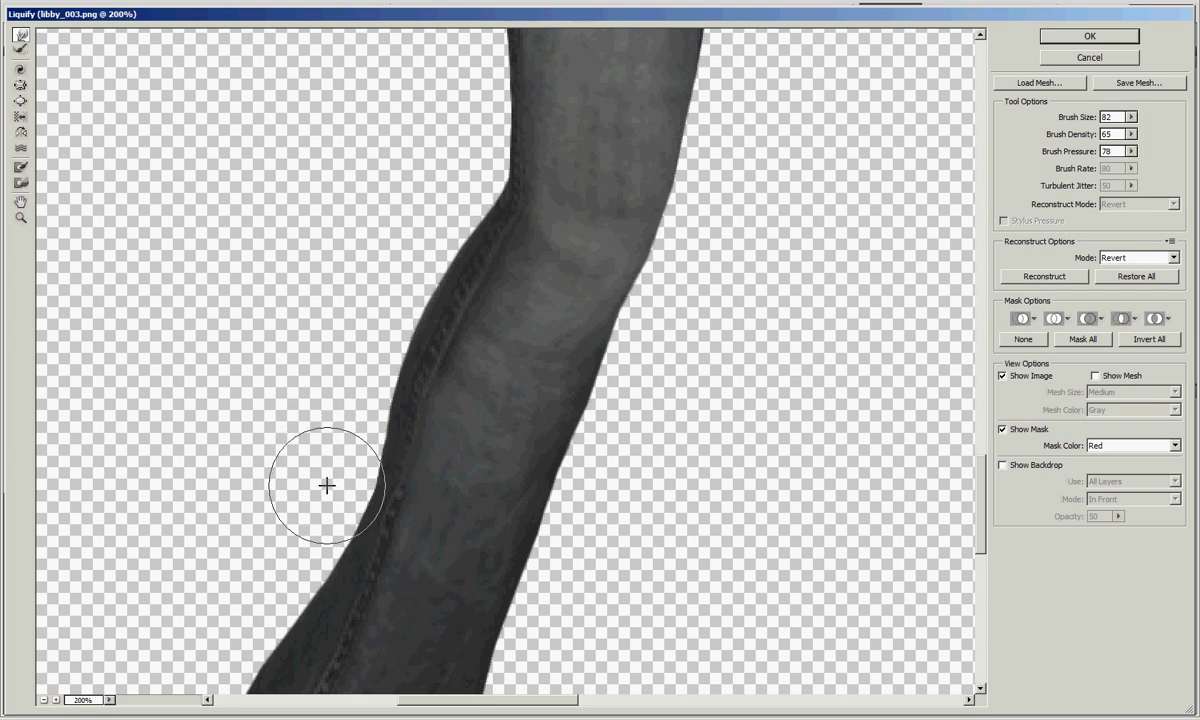
Step: Nudge the underside of the left-hand shoe's toe slightly upward using Forward Warp to smooth the sole
{"action": "scroll", "coordinate": [741, 503], "scroll_direction": "down", "scroll_amount": 2}
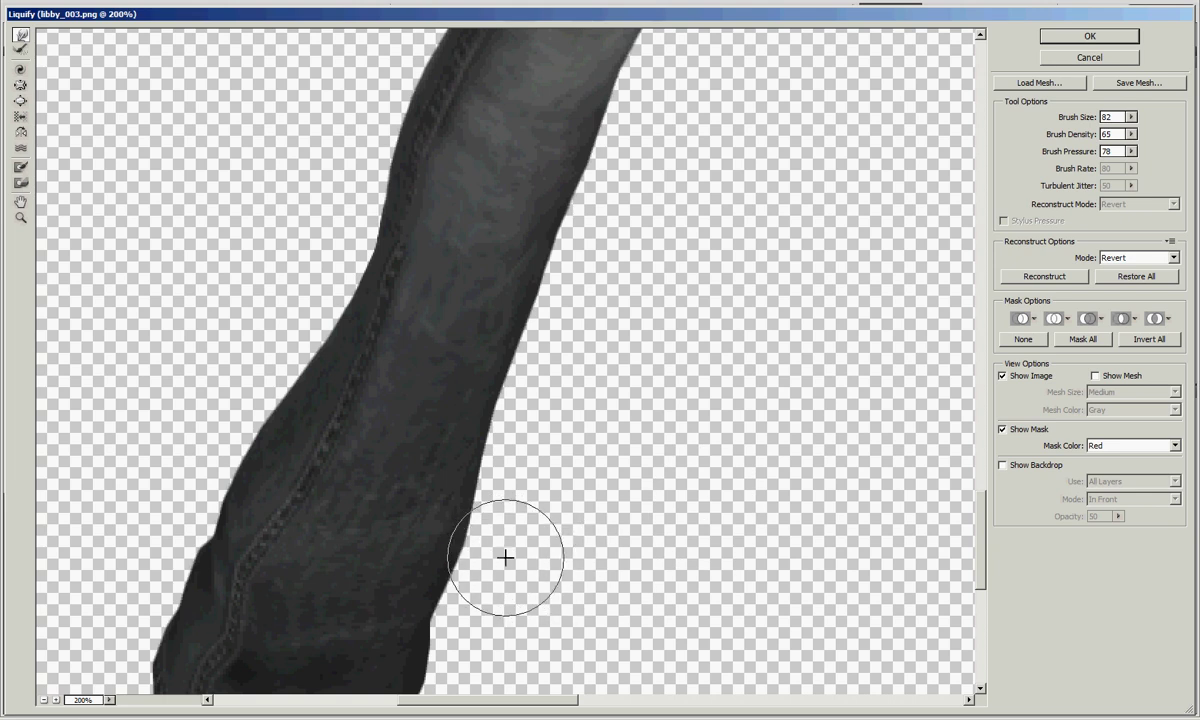
{"action": "scroll", "coordinate": [505, 557], "scroll_direction": "down", "scroll_amount": 3}
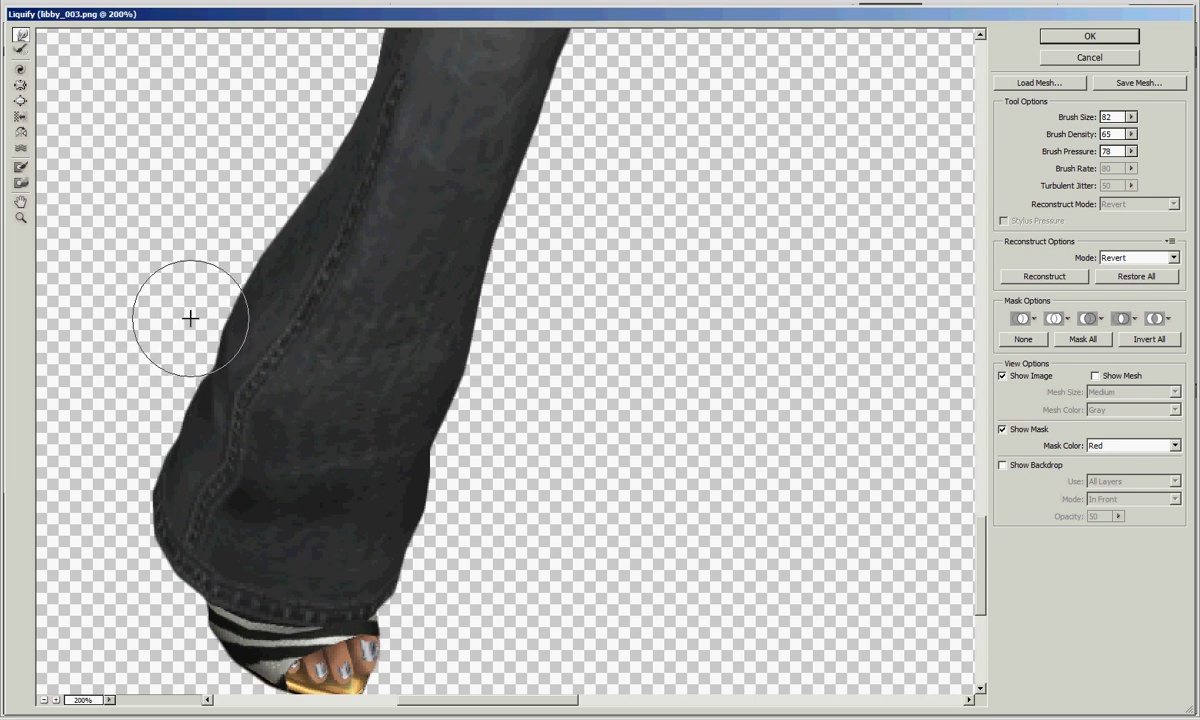
{"action": "scroll", "coordinate": [440, 452], "scroll_direction": "down", "scroll_amount": 2}
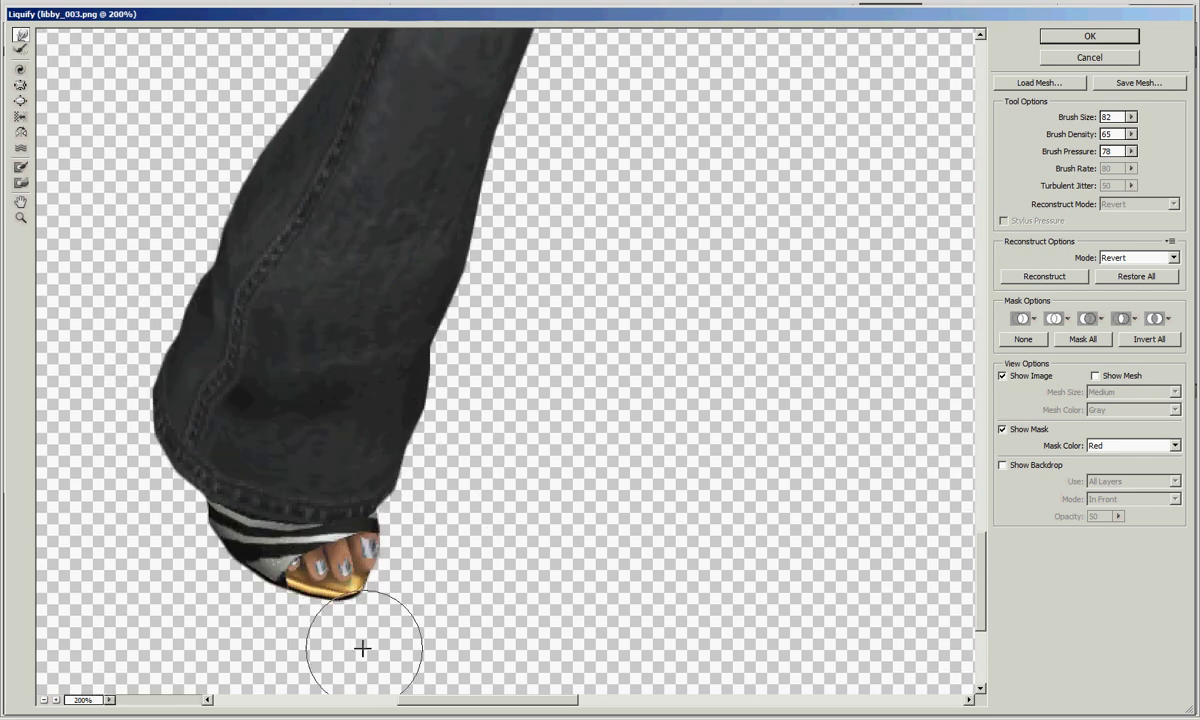
{"action": "left_click_drag", "start_coordinate": [357, 630], "coordinate": [349, 625]}
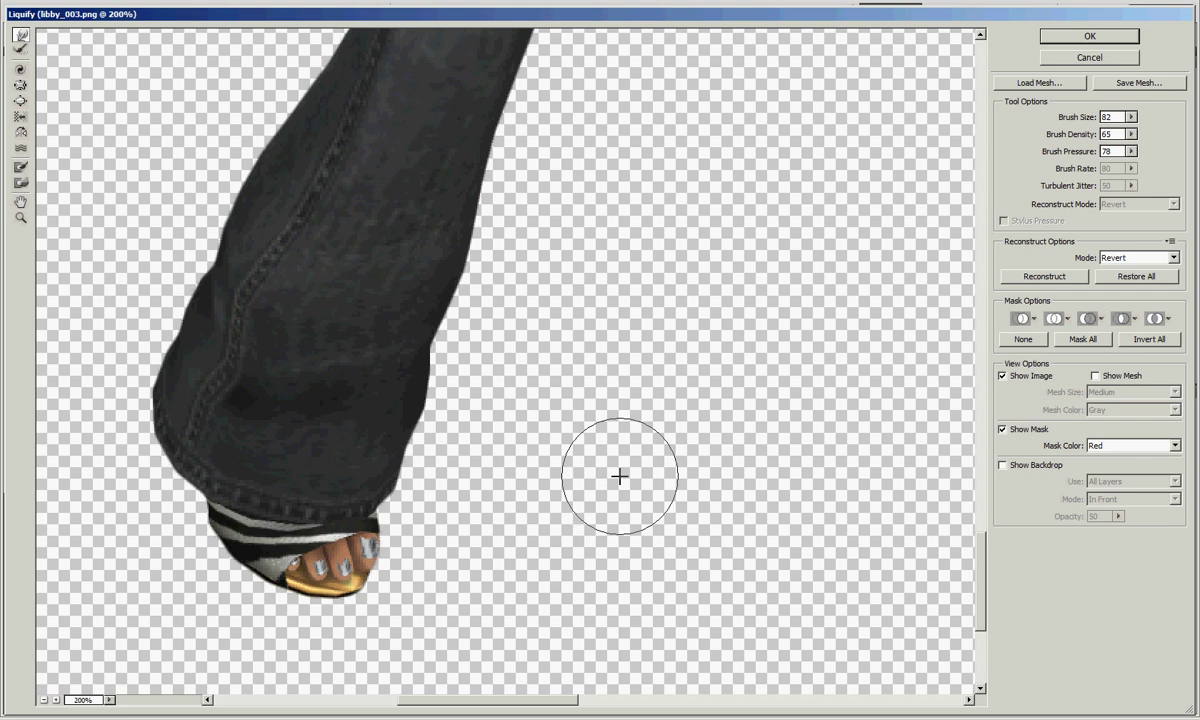
Step: Round off the angular inner edge of the left-hand knee using Forward Warp
{"action": "scroll", "coordinate": [621, 480], "scroll_direction": "up", "scroll_amount": 10}
{"action": "scroll", "coordinate": [621, 496], "scroll_direction": "up", "scroll_amount": 3}
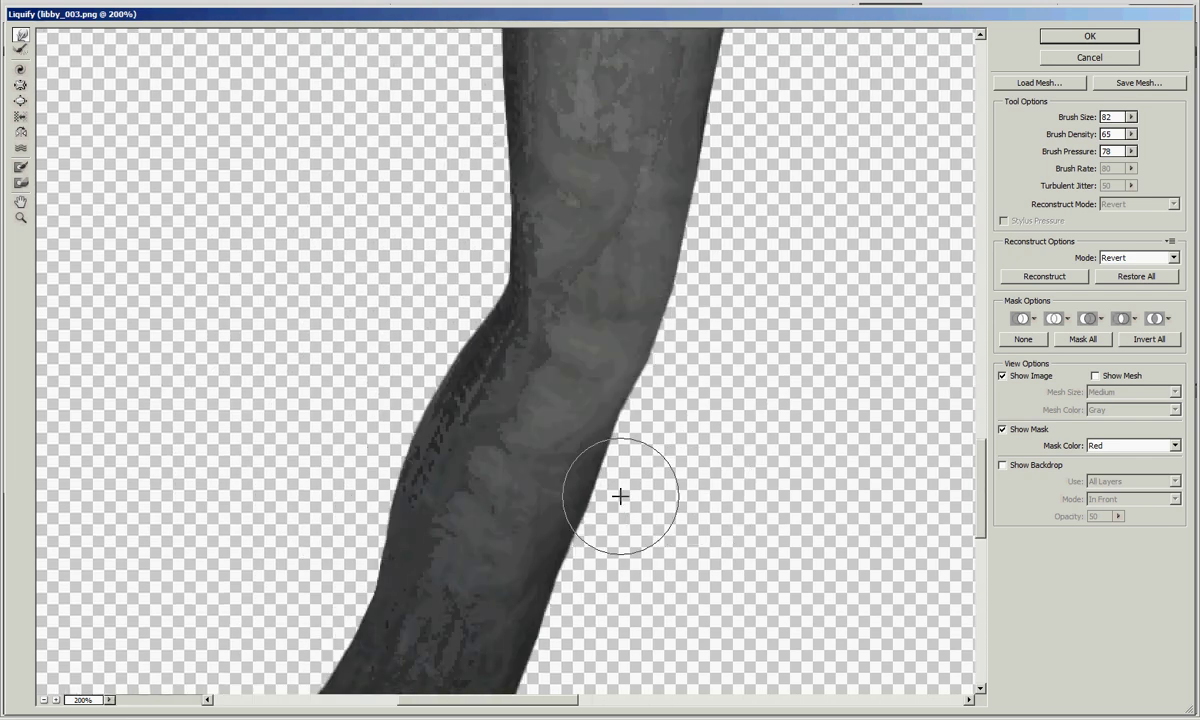
{"action": "scroll", "coordinate": [621, 496], "scroll_direction": "up", "scroll_amount": 1}
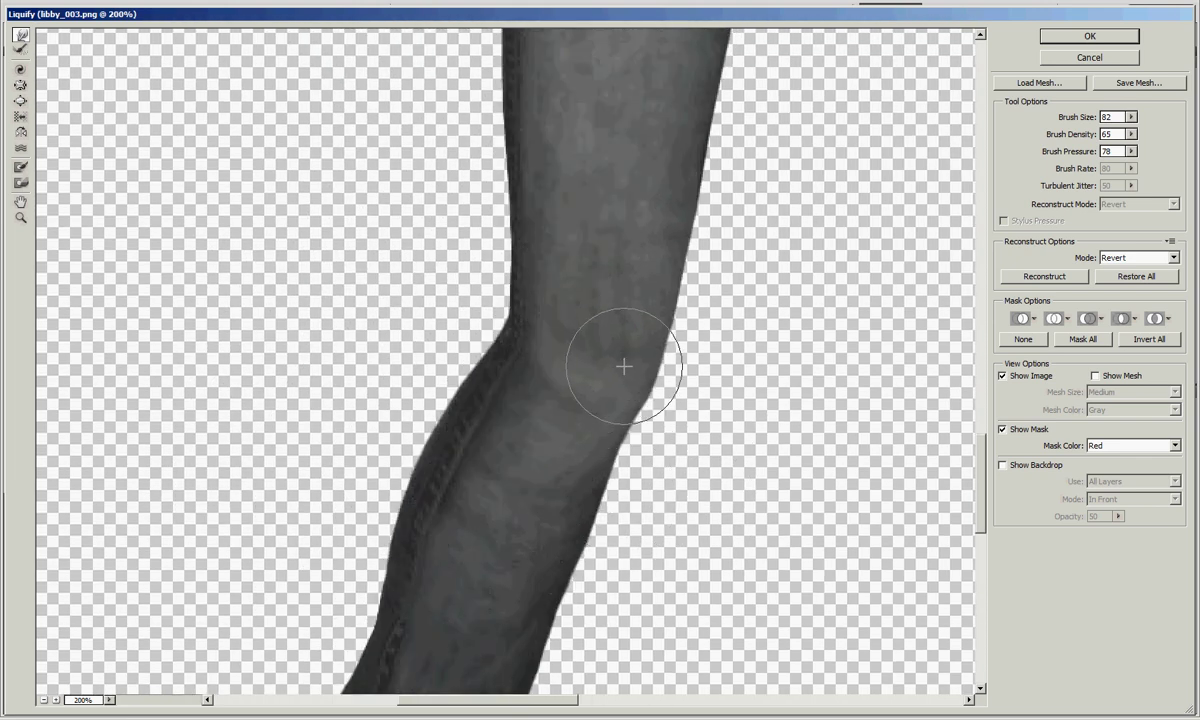
{"action": "mouse_move", "coordinate": [626, 362]}
{"action": "left_mouse_down"}
{"action": "mouse_move", "coordinate": [618, 400]}
{"action": "mouse_move", "coordinate": [617, 365]}
{"action": "mouse_move", "coordinate": [633, 364]}
{"action": "mouse_move", "coordinate": [538, 352]}
{"action": "mouse_move", "coordinate": [567, 361]}
{"action": "mouse_move", "coordinate": [552, 360]}
{"action": "mouse_move", "coordinate": [549, 396]}
{"action": "left_mouse_up"}
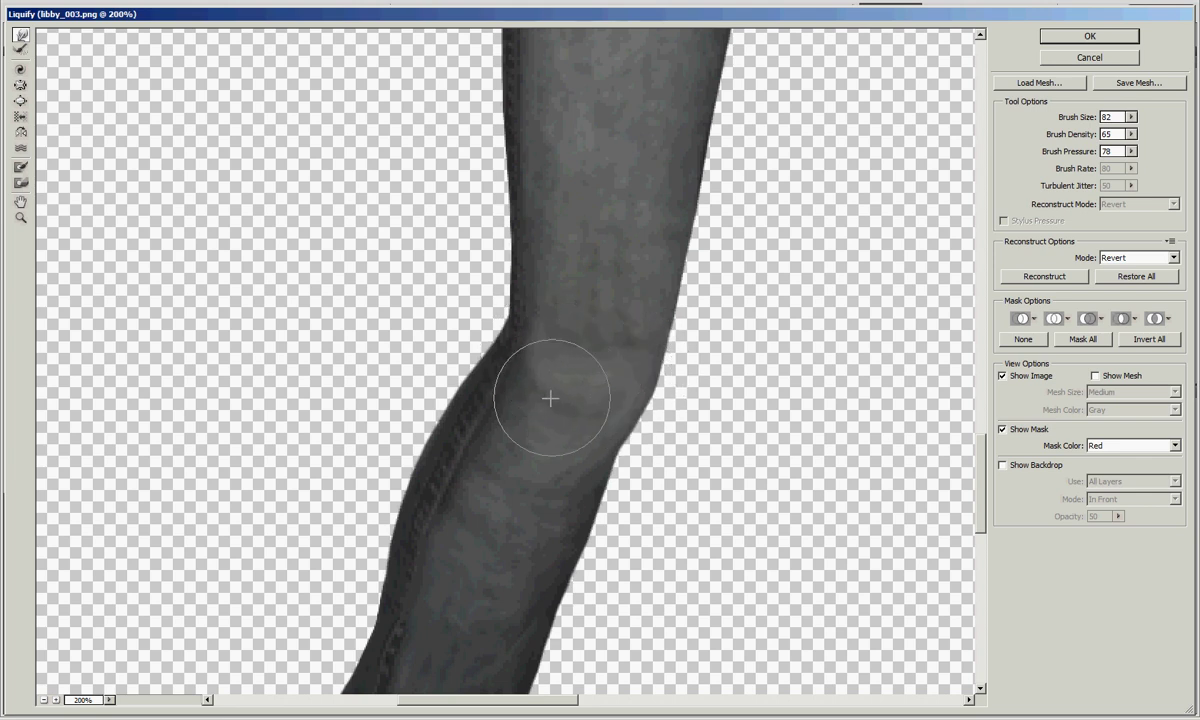
Step: Round off the angular upper inner edge of the right-hand thigh just below the crotch using Forward Warp
{"action": "scroll", "coordinate": [846, 482], "scroll_direction": "up", "scroll_amount": 5}
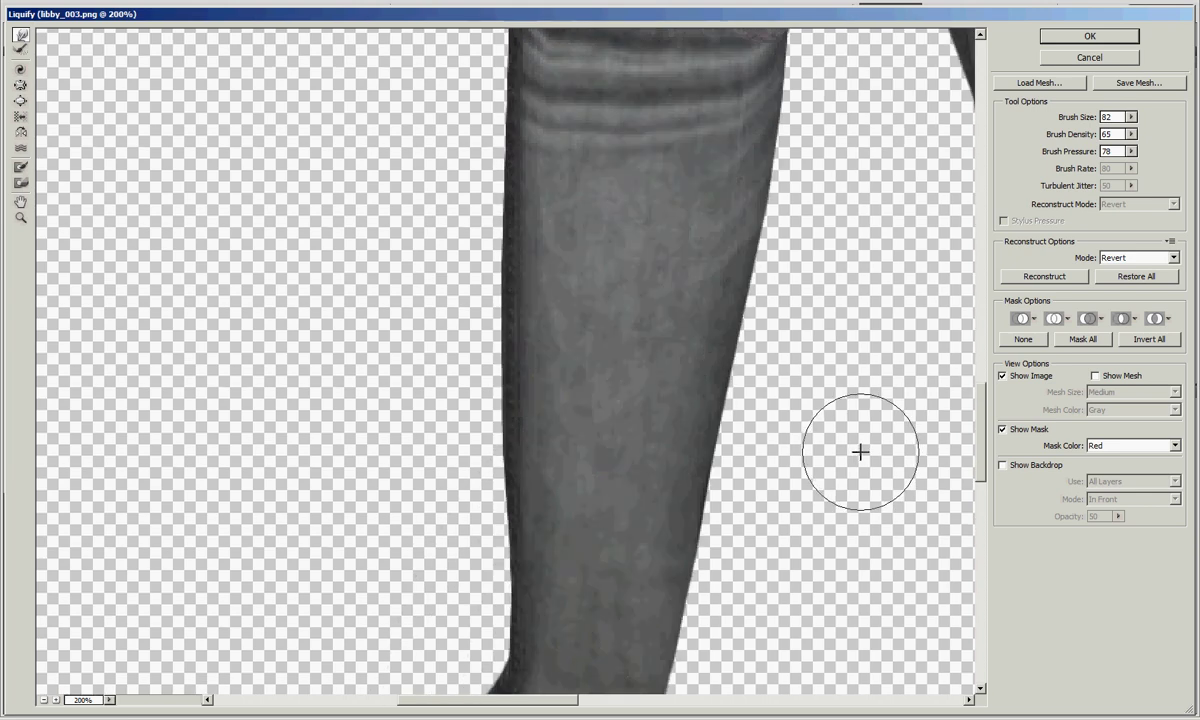
{"action": "scroll", "coordinate": [860, 452], "scroll_direction": "up", "scroll_amount": 6}
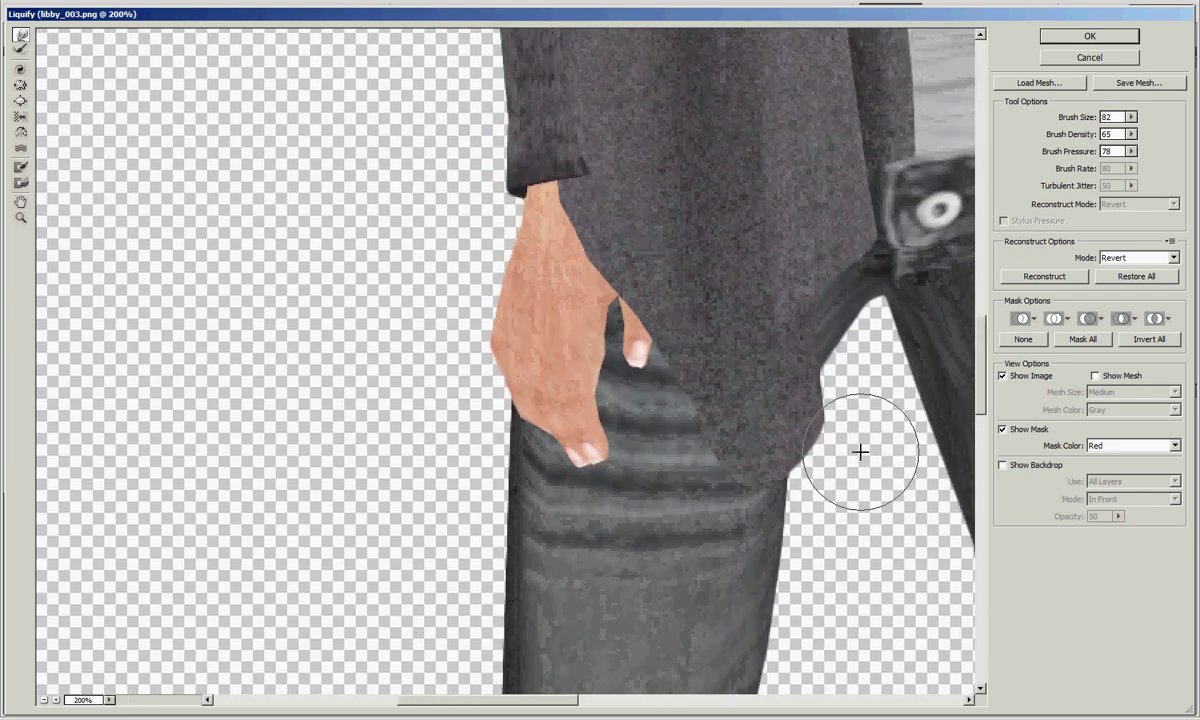
{"action": "scroll", "coordinate": [860, 452], "scroll_direction": "down", "scroll_amount": 5}
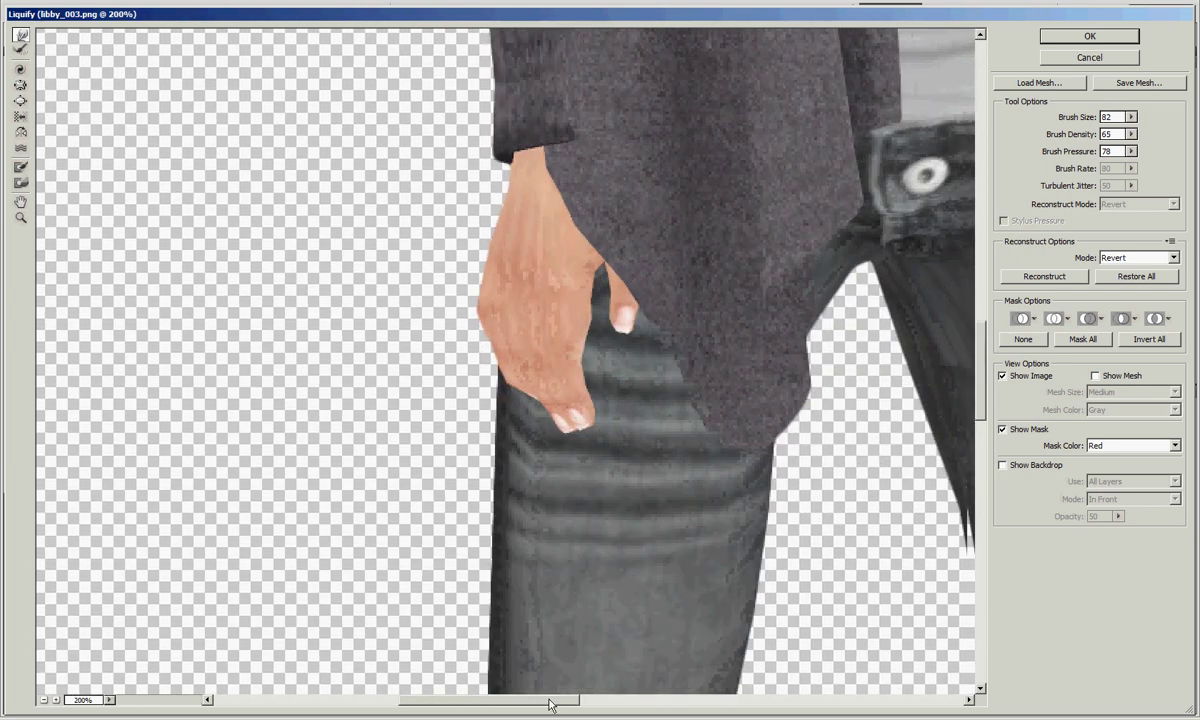
{"action": "left_click_drag", "start_coordinate": [549, 705], "coordinate": [658, 706]}
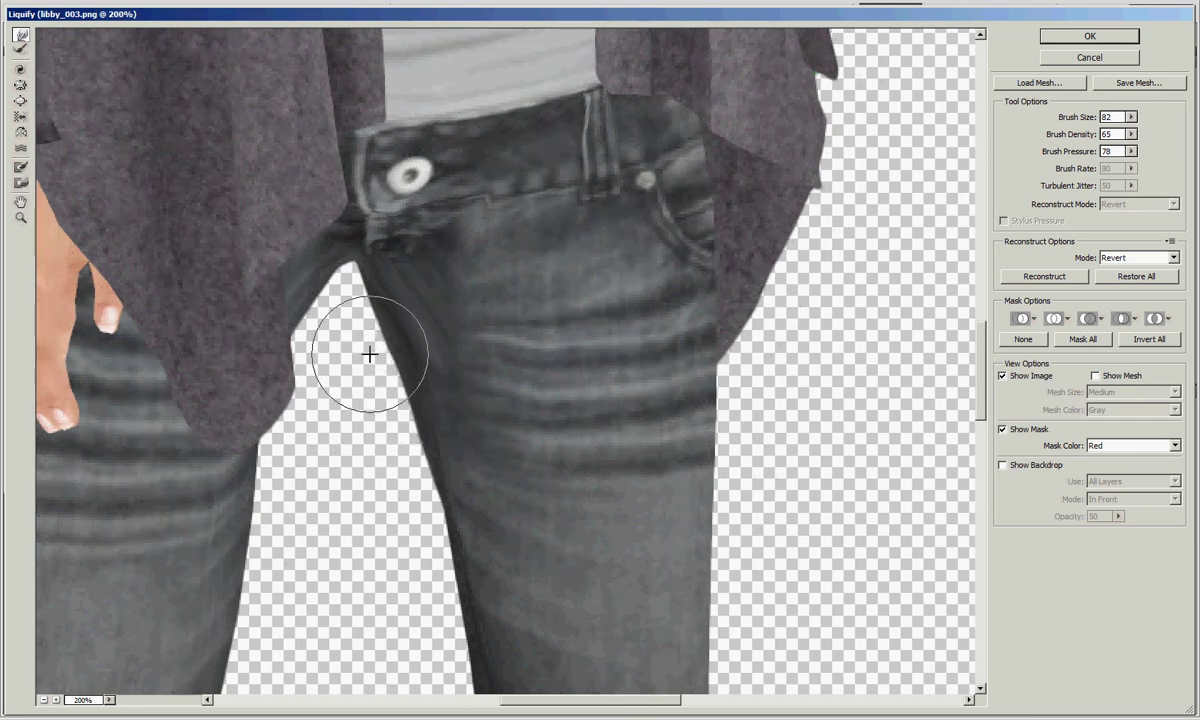
{"action": "mouse_move", "coordinate": [345, 317]}
{"action": "left_mouse_down"}
{"action": "mouse_move", "coordinate": [357, 319]}
{"action": "mouse_move", "coordinate": [365, 298]}
{"action": "left_mouse_up"}
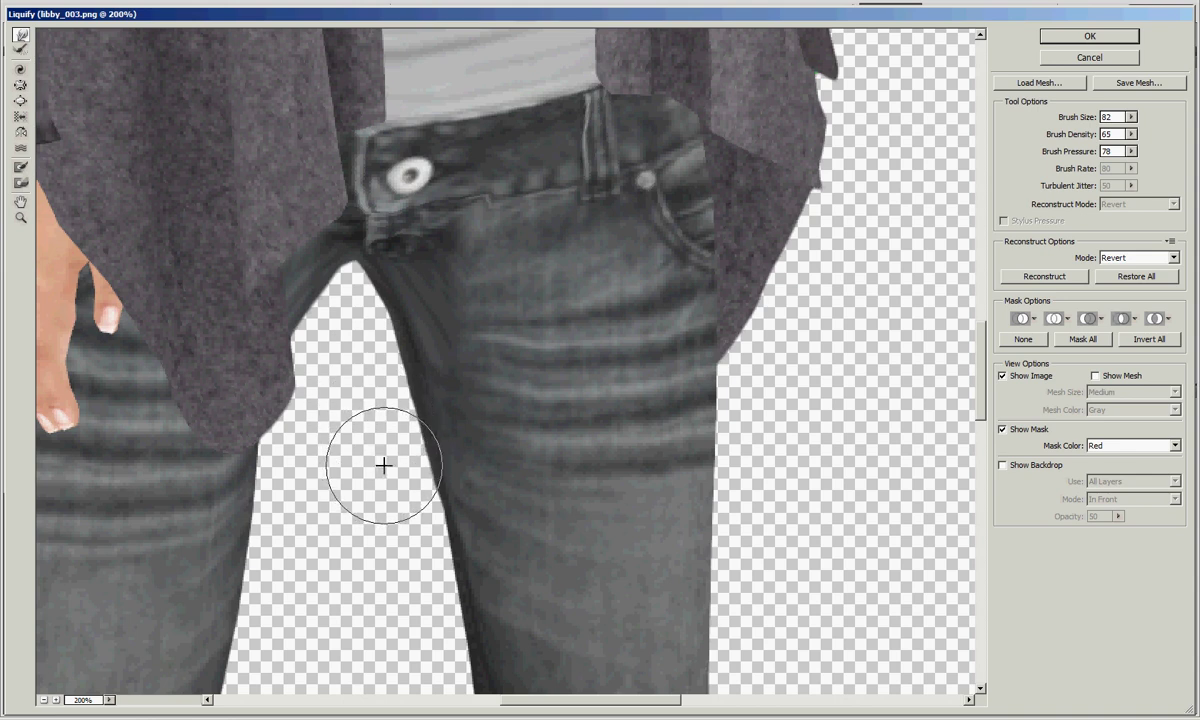
Step: Examine the right-hand leg's outline from the thigh down to the shoe for angular edges
{"action": "scroll", "coordinate": [390, 530], "scroll_direction": "down", "scroll_amount": 3}
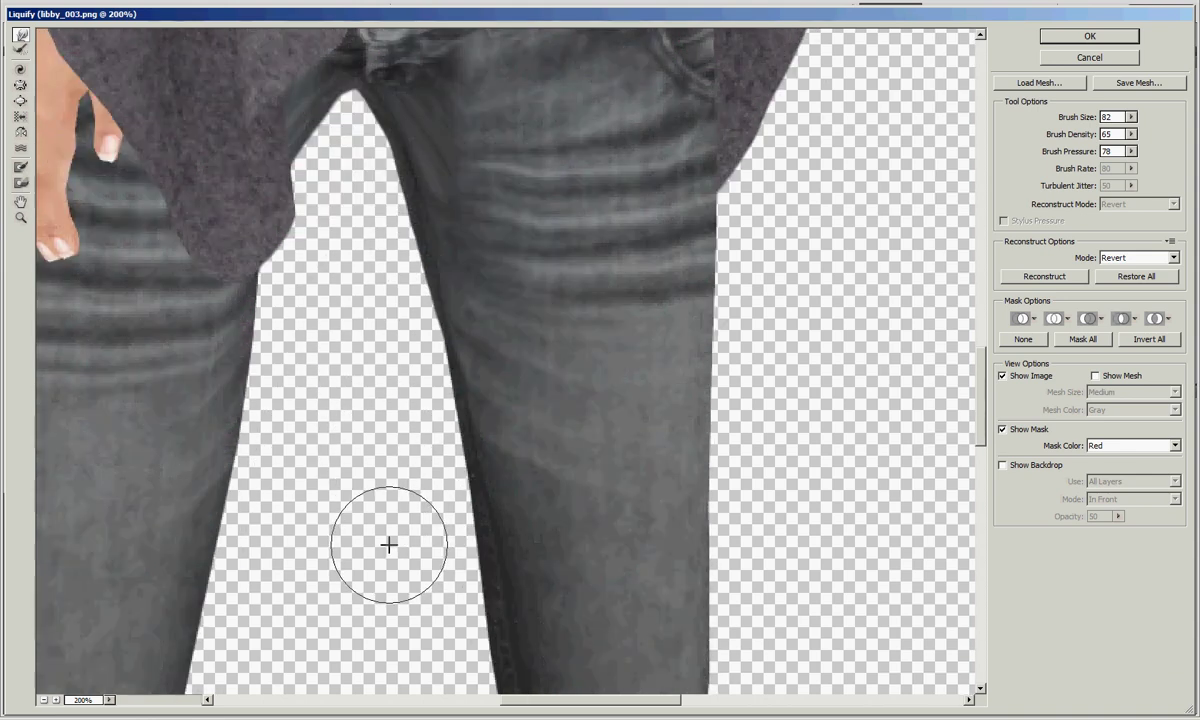
{"action": "scroll", "coordinate": [389, 545], "scroll_direction": "down", "scroll_amount": 8}
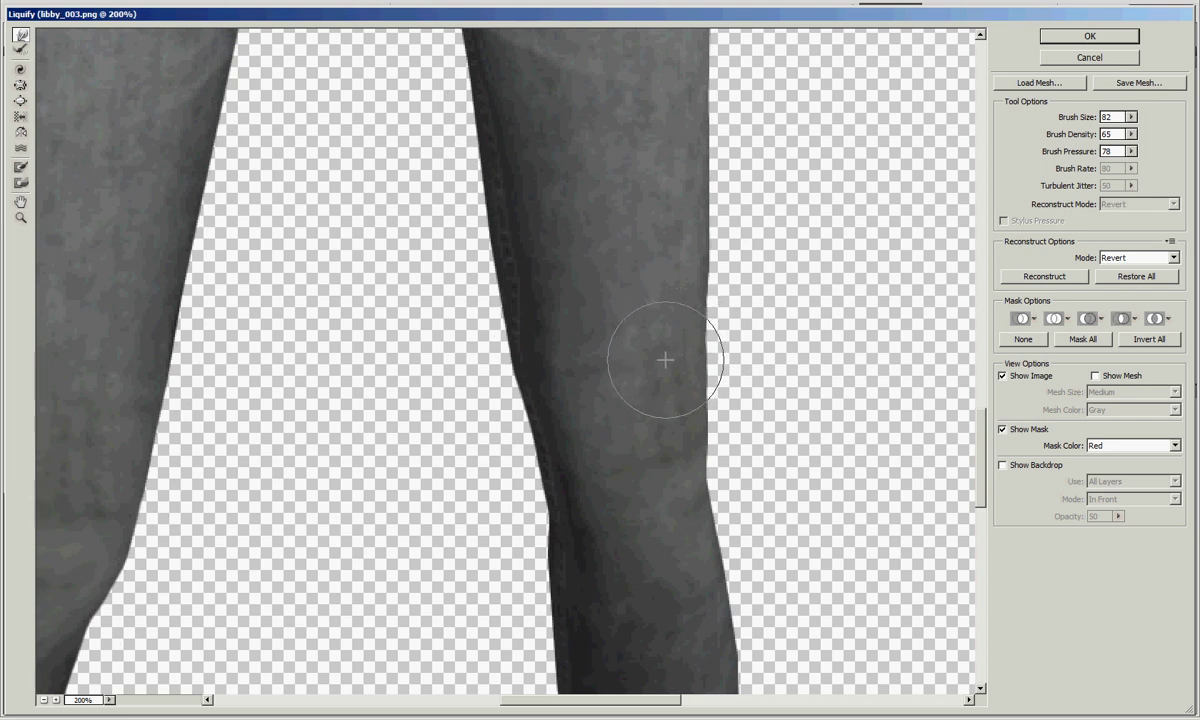
{"action": "scroll", "coordinate": [665, 359], "scroll_direction": "down", "scroll_amount": 2}
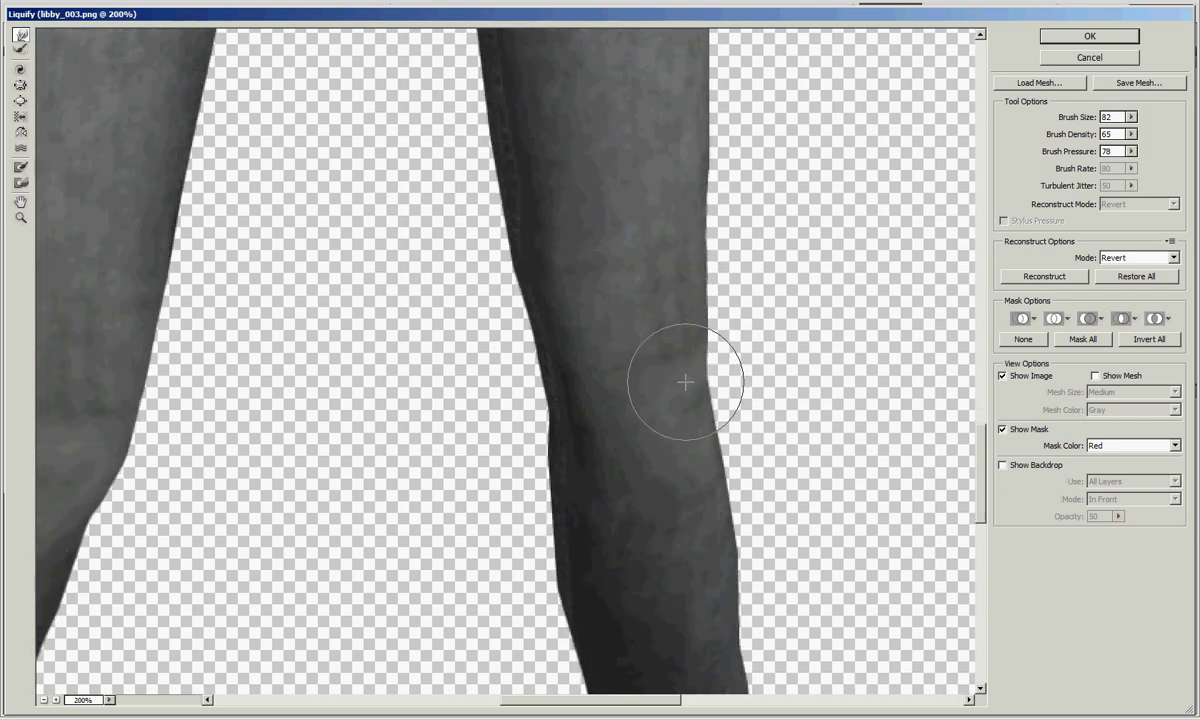
{"action": "scroll", "coordinate": [645, 388], "scroll_direction": "down", "scroll_amount": 1}
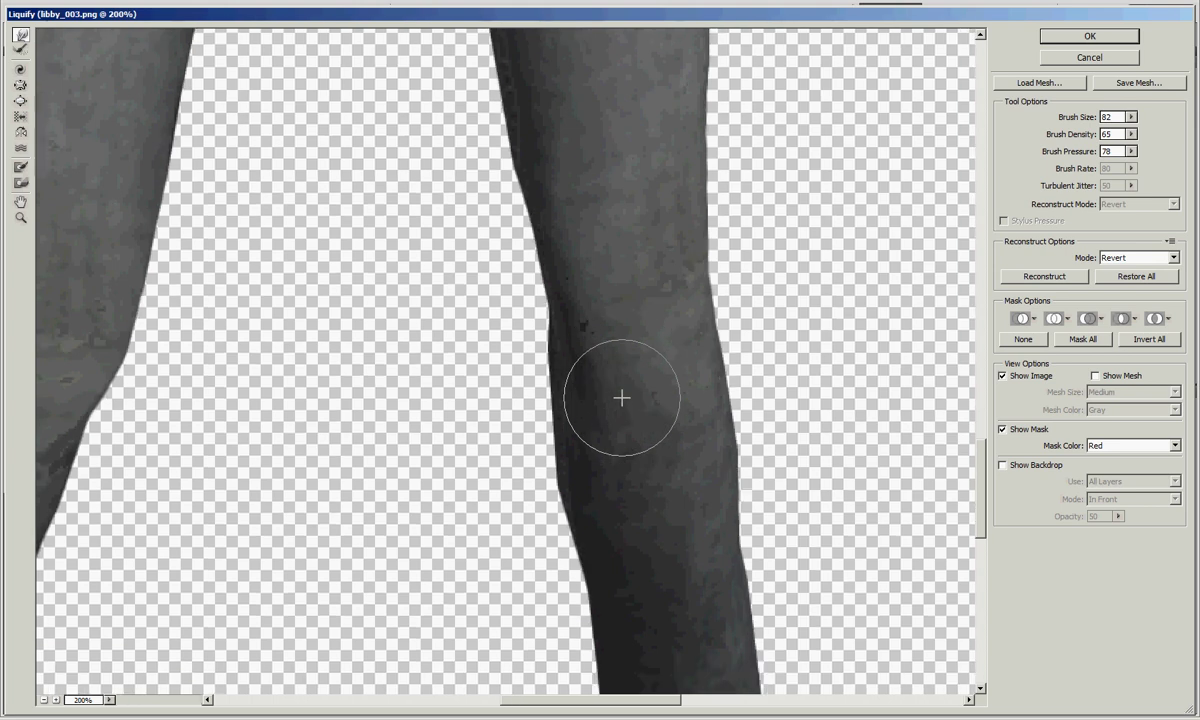
{"action": "scroll", "coordinate": [622, 398], "scroll_direction": "down", "scroll_amount": 4}
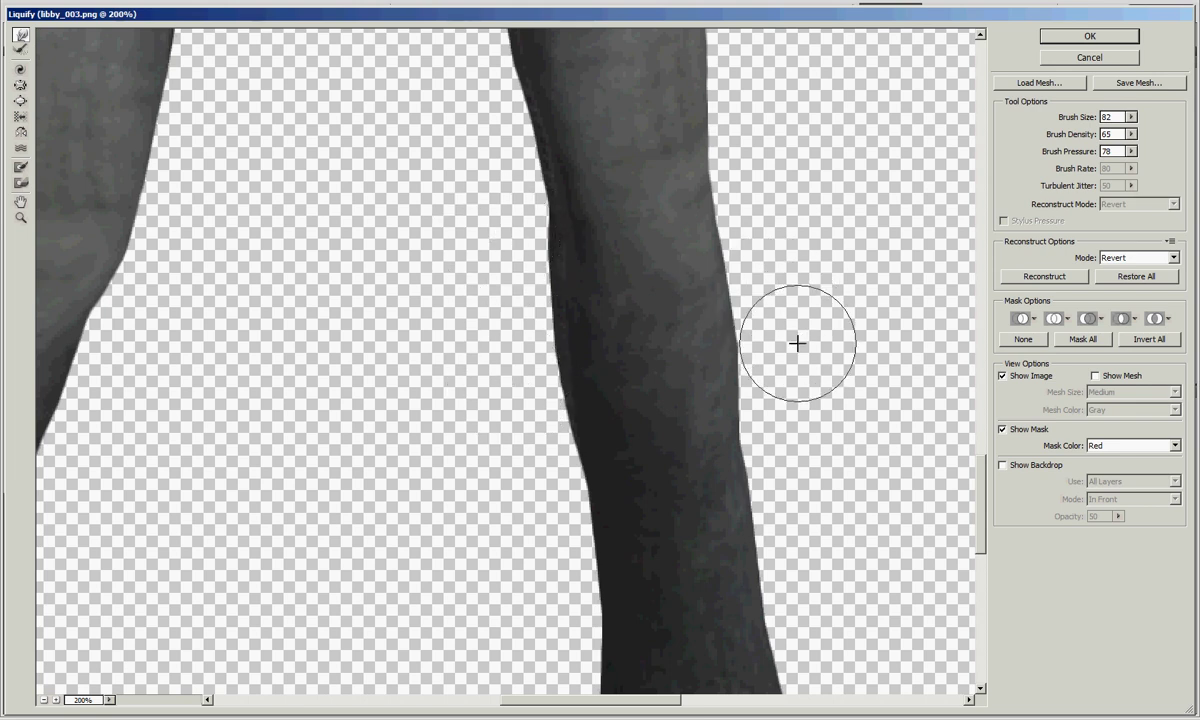
{"action": "scroll", "coordinate": [792, 351], "scroll_direction": "down", "scroll_amount": 1}
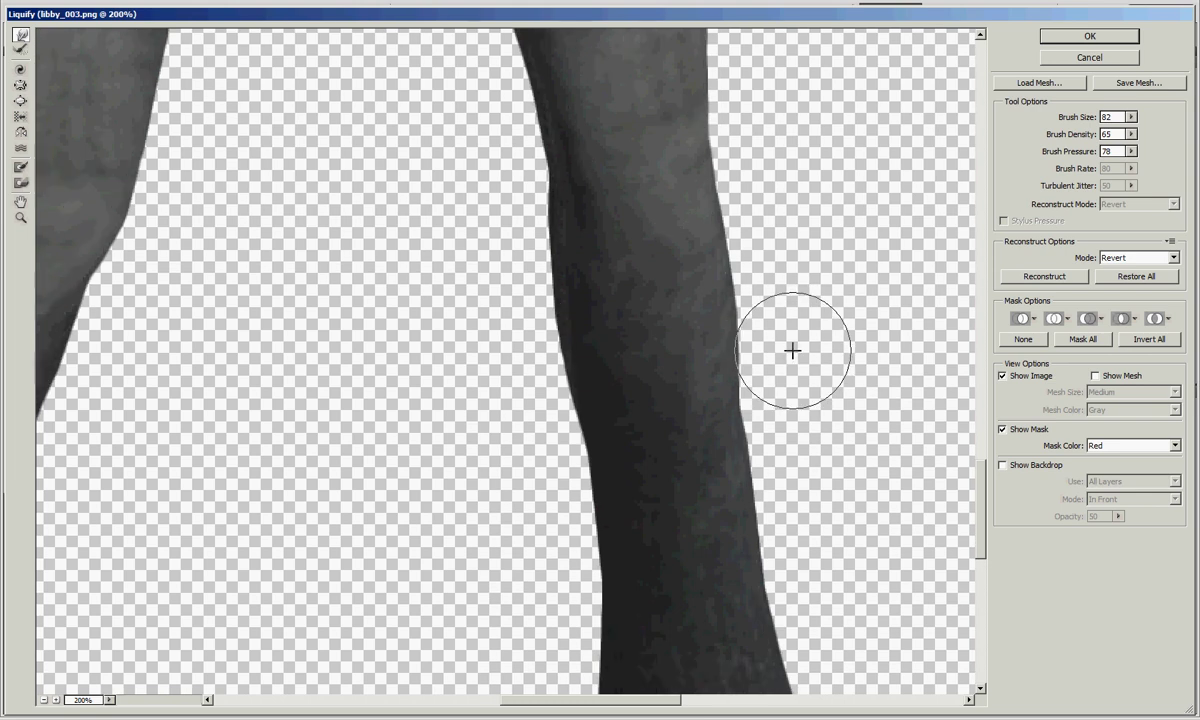
{"action": "scroll", "coordinate": [792, 350], "scroll_direction": "down", "scroll_amount": 3}
{"action": "scroll", "coordinate": [792, 350], "scroll_direction": "up", "scroll_amount": 4}
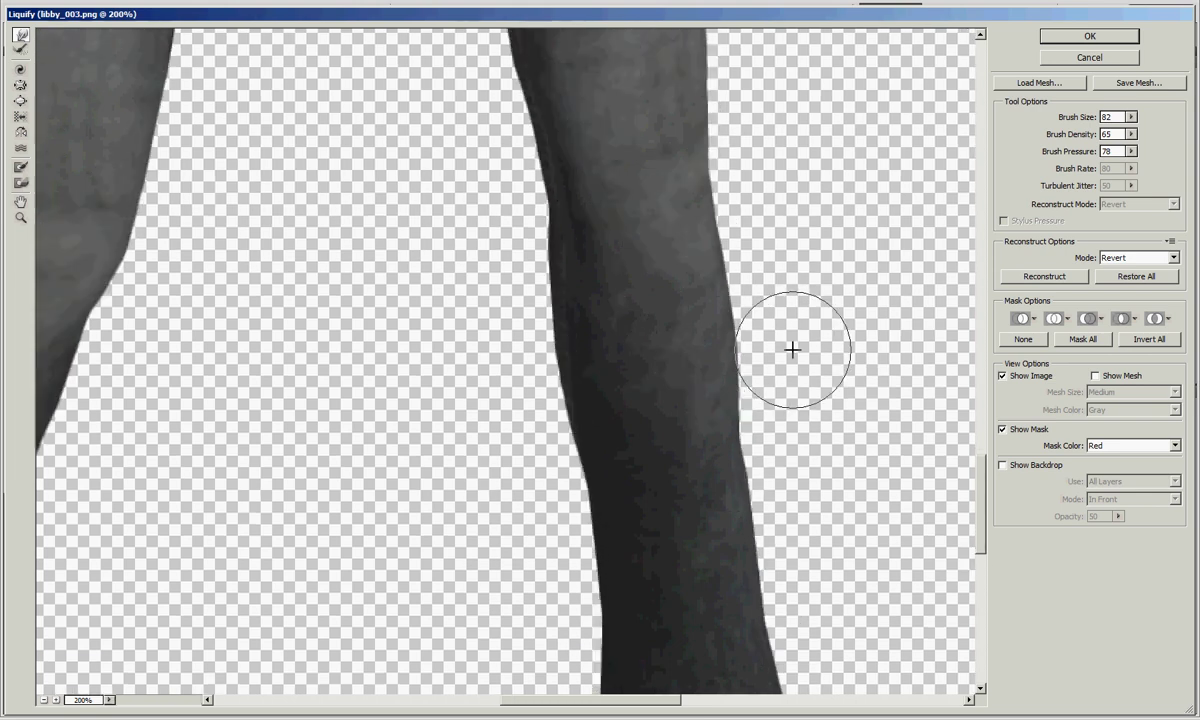
{"action": "scroll", "coordinate": [793, 350], "scroll_direction": "down", "scroll_amount": 3}
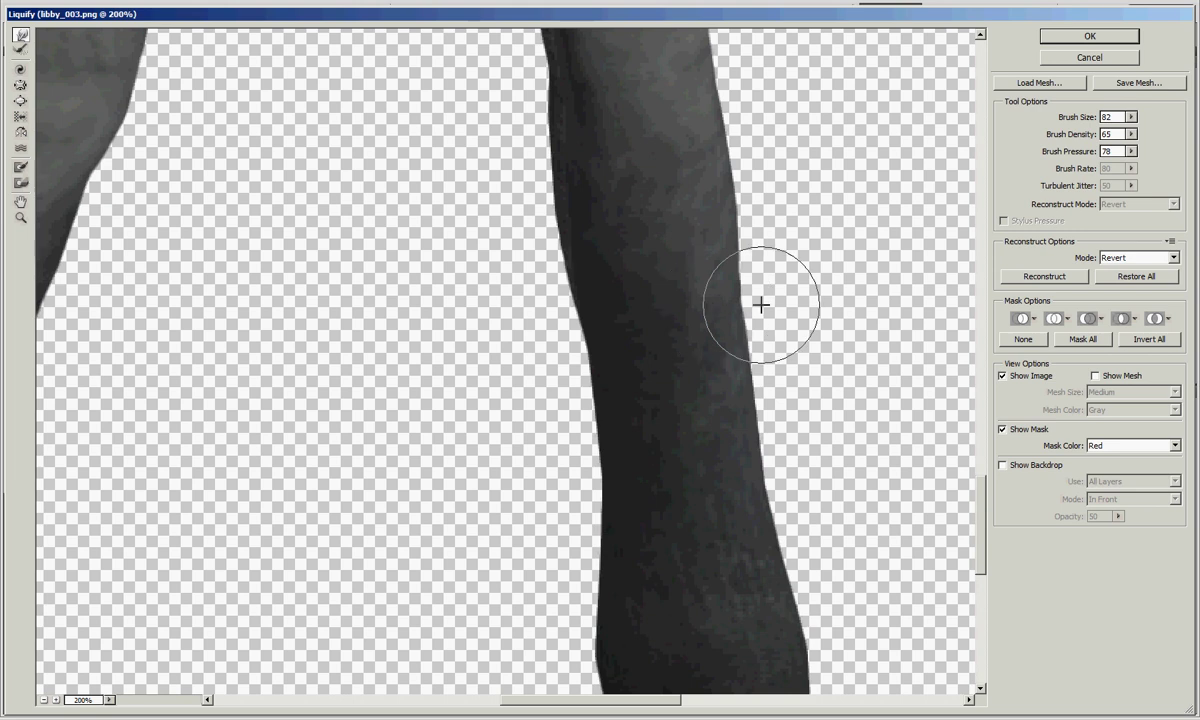
{"action": "scroll", "coordinate": [812, 355], "scroll_direction": "down", "scroll_amount": 3}
{"action": "scroll", "coordinate": [808, 354], "scroll_direction": "down", "scroll_amount": 3}
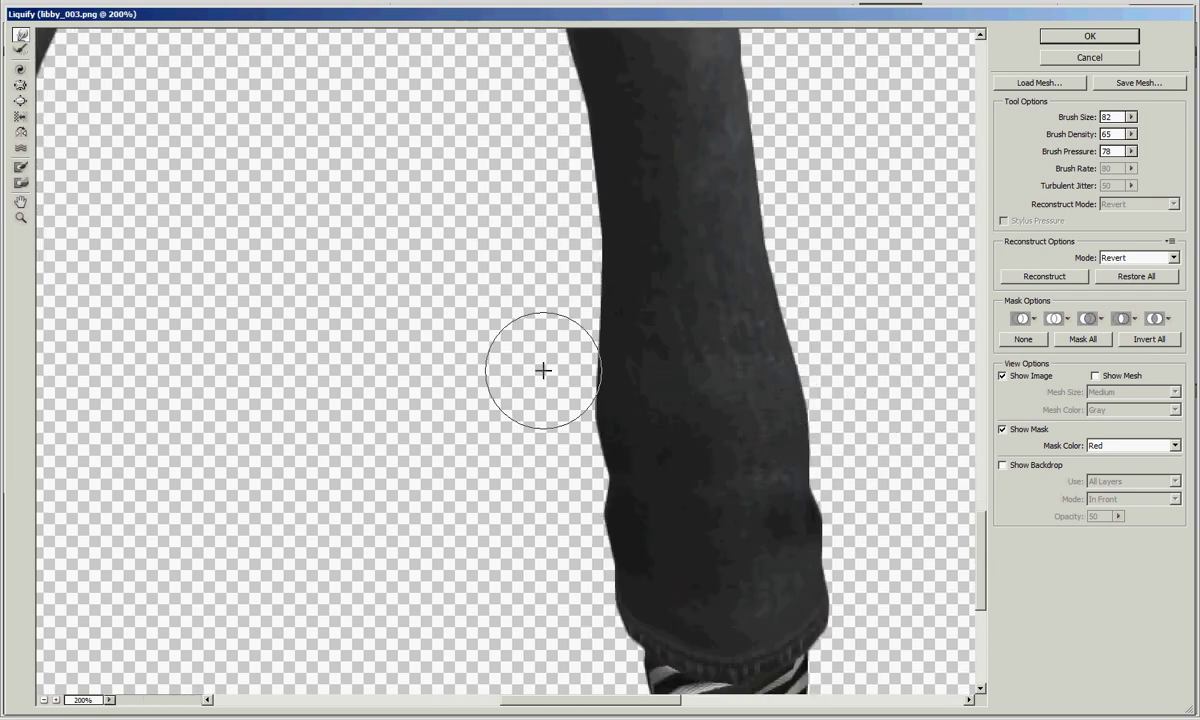
{"action": "scroll", "coordinate": [560, 386], "scroll_direction": "down", "scroll_amount": 3}
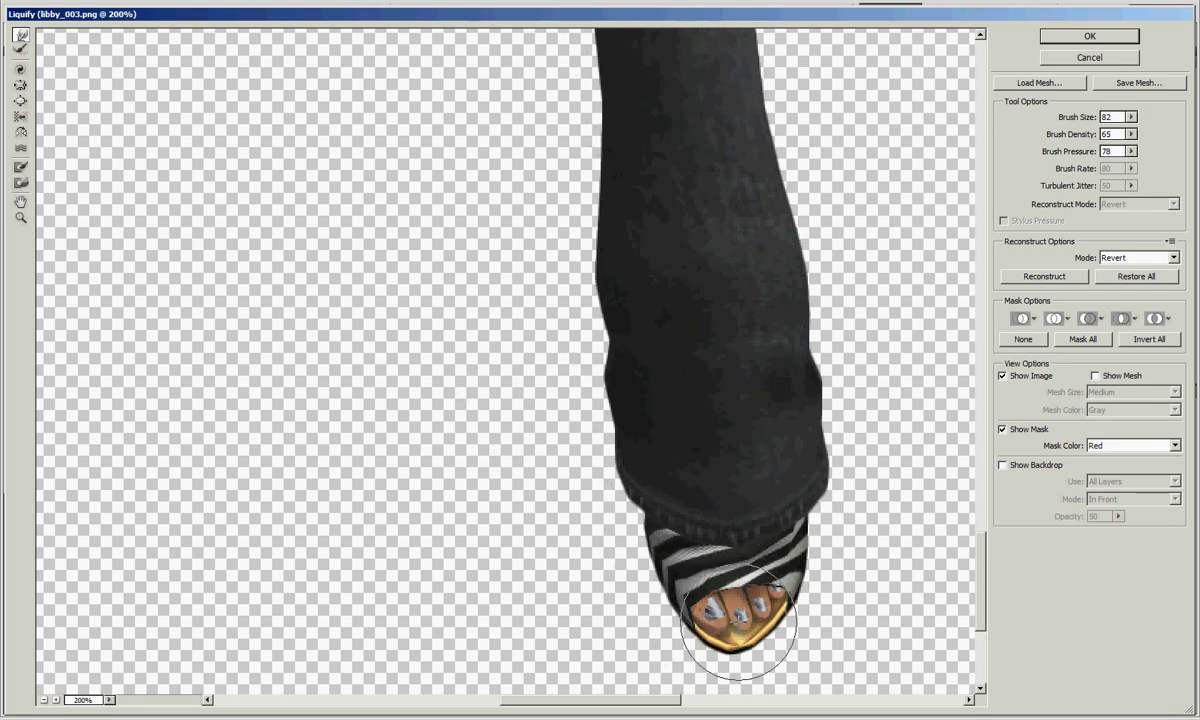
Step: Push the pointed toe of the right-hand shoe upward using Forward Warp to blunt its tip
{"action": "scroll", "coordinate": [737, 600], "scroll_direction": "down", "scroll_amount": 2}
{"action": "mouse_move", "coordinate": [737, 595]}
{"action": "left_mouse_down"}
{"action": "mouse_move", "coordinate": [738, 567]}
{"action": "mouse_move", "coordinate": [760, 570]}
{"action": "mouse_move", "coordinate": [728, 532]}
{"action": "mouse_move", "coordinate": [733, 509]}
{"action": "left_mouse_up"}
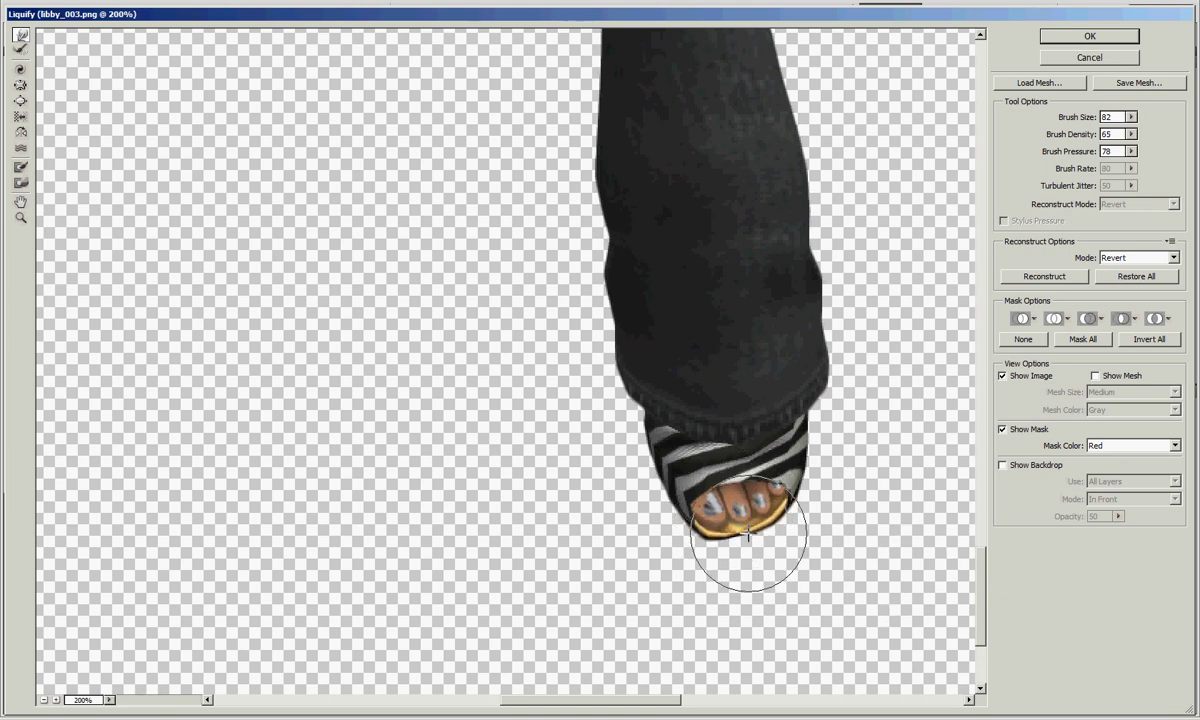
{"action": "scroll", "coordinate": [837, 525], "scroll_direction": "up", "scroll_amount": 2}
{"action": "scroll", "coordinate": [930, 584], "scroll_direction": "up", "scroll_amount": 8}
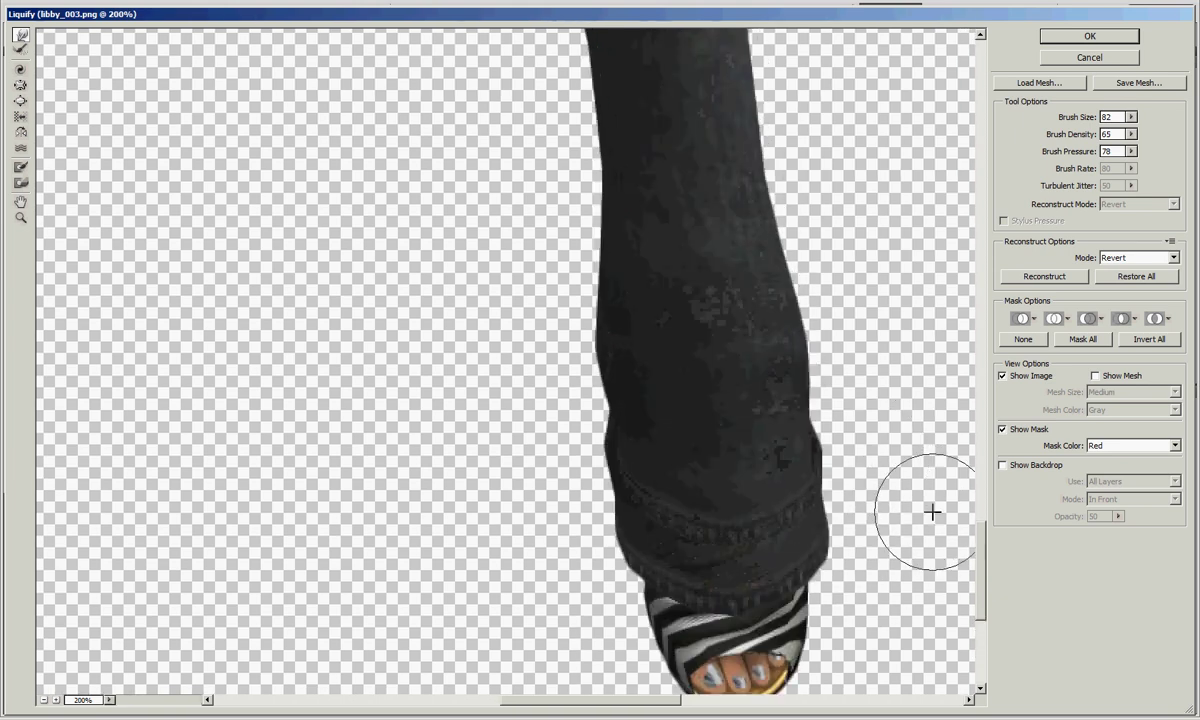
Step: Round out the flat, uneven top of the hair using Forward Warp with brush sizes 22 and 52
{"action": "key", "text": "ctrl+minus"}
{"action": "key", "text": "ctrl+minus"}
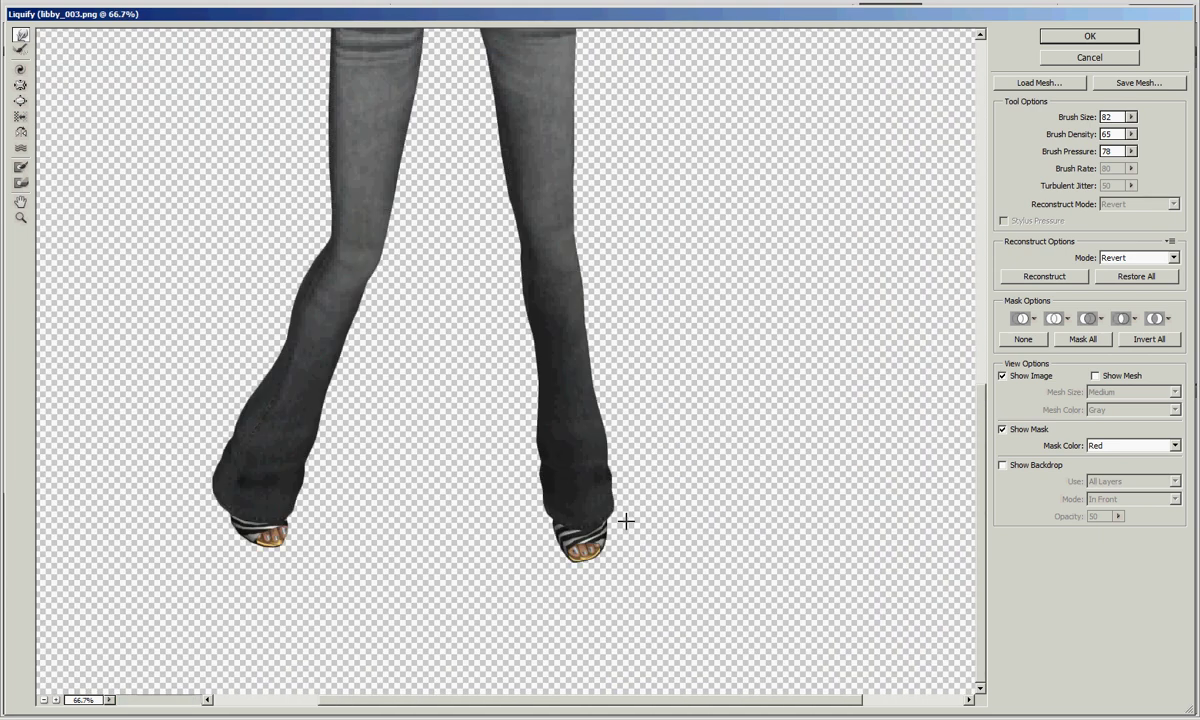
{"action": "key", "text": "ctrl+minus"}
{"action": "key", "text": "ctrl+minus"}
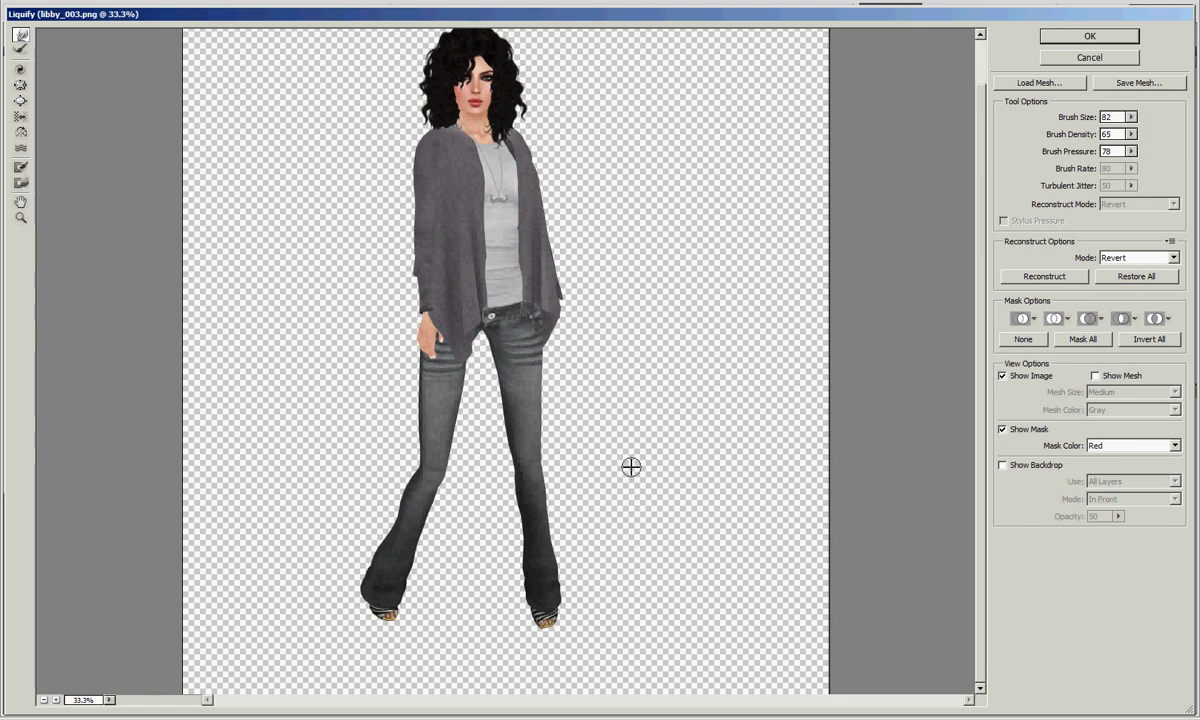
{"action": "scroll", "coordinate": [983, 425], "scroll_direction": "up", "scroll_amount": 2}
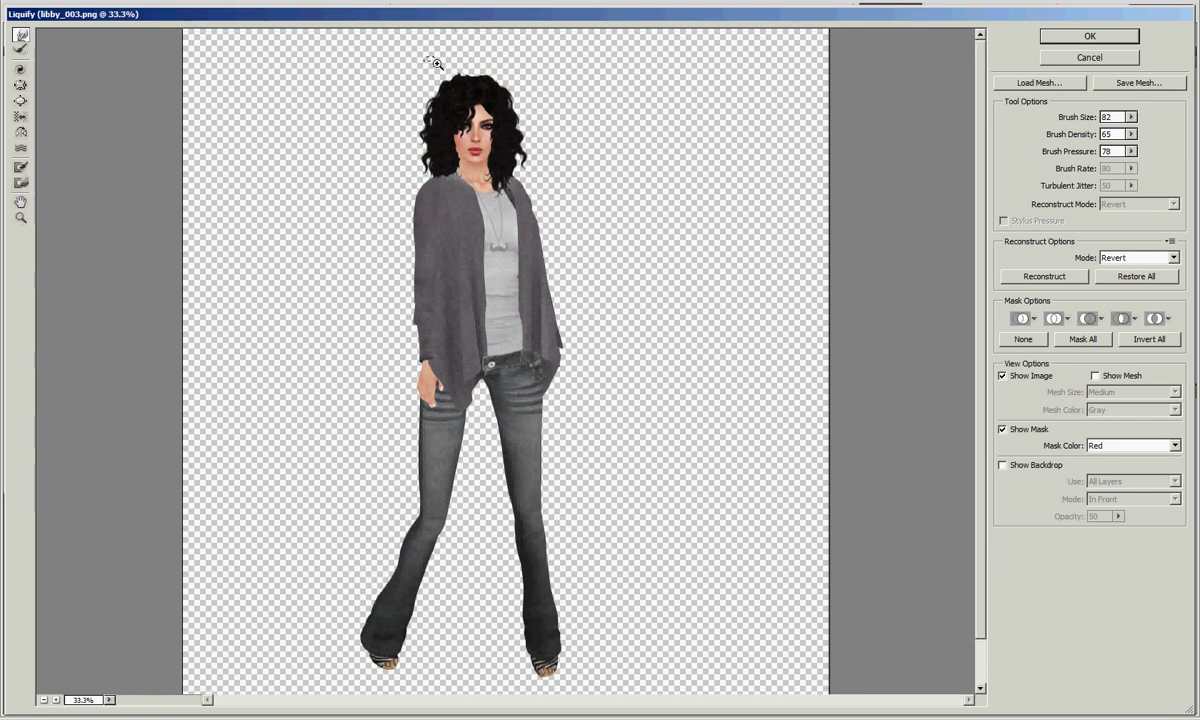
{"action": "left_click_drag", "start_coordinate": [539, 147], "coordinate": [541, 151]}
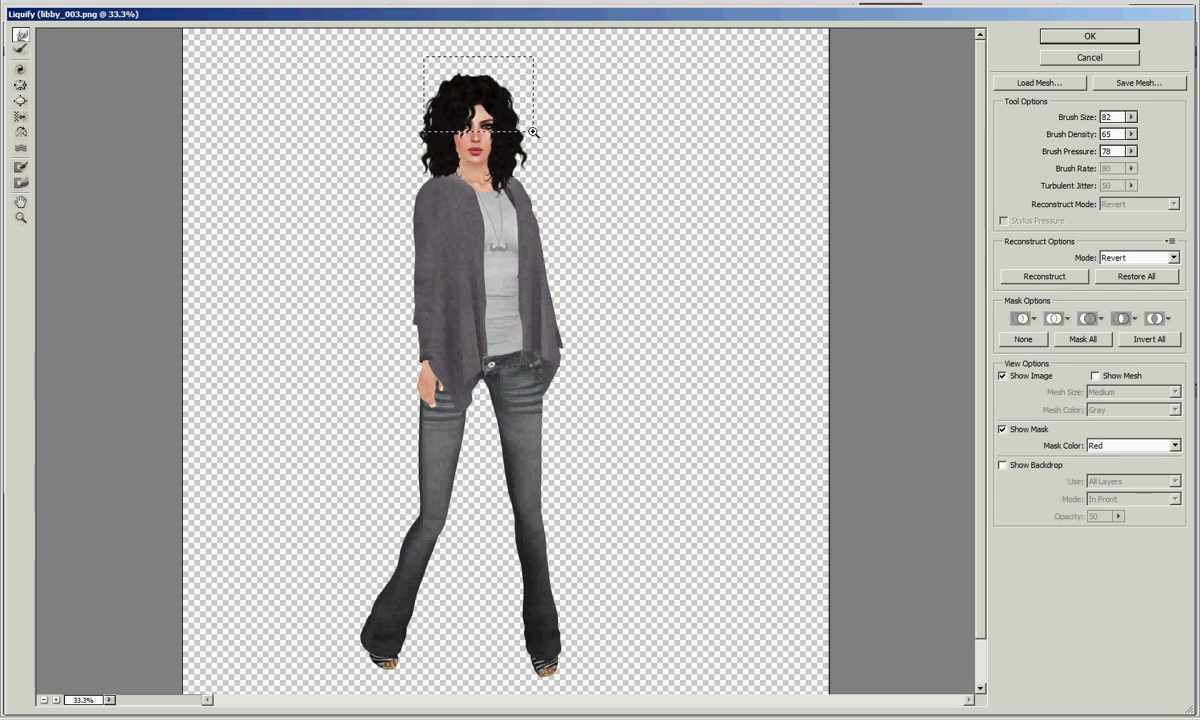
{"action": "left_click_drag", "start_coordinate": [533, 141], "coordinate": [533, 141]}
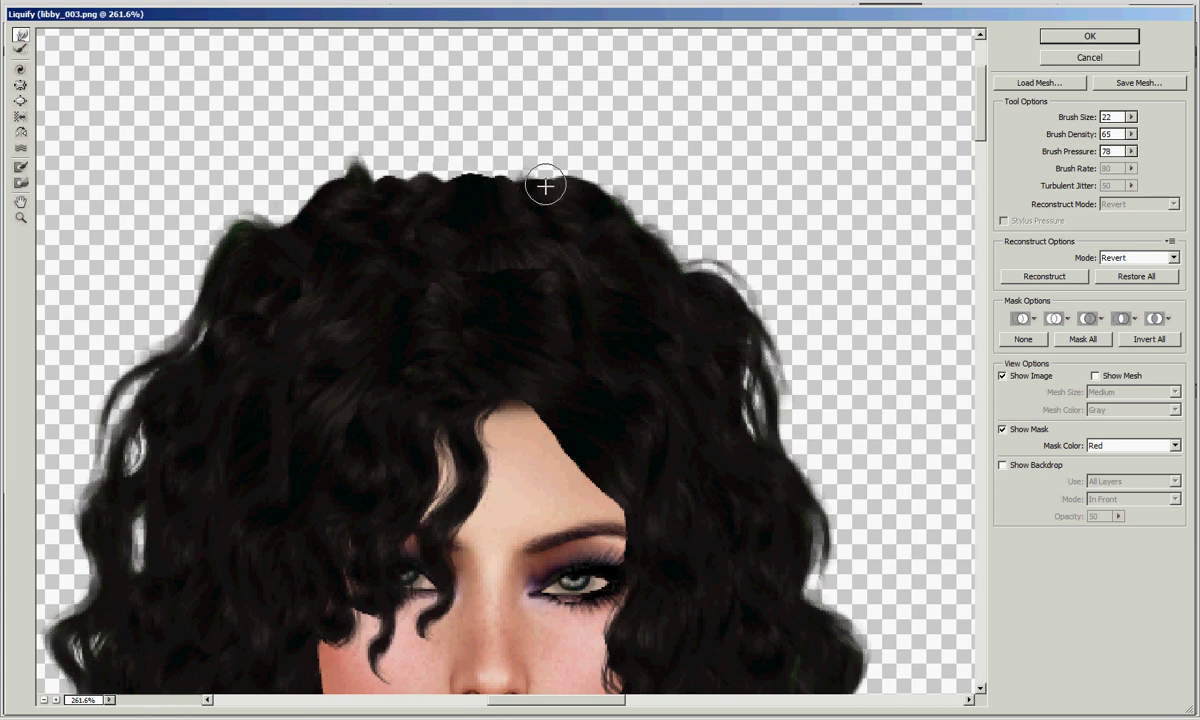
{"action": "left_click_drag", "start_coordinate": [538, 199], "coordinate": [534, 183]}
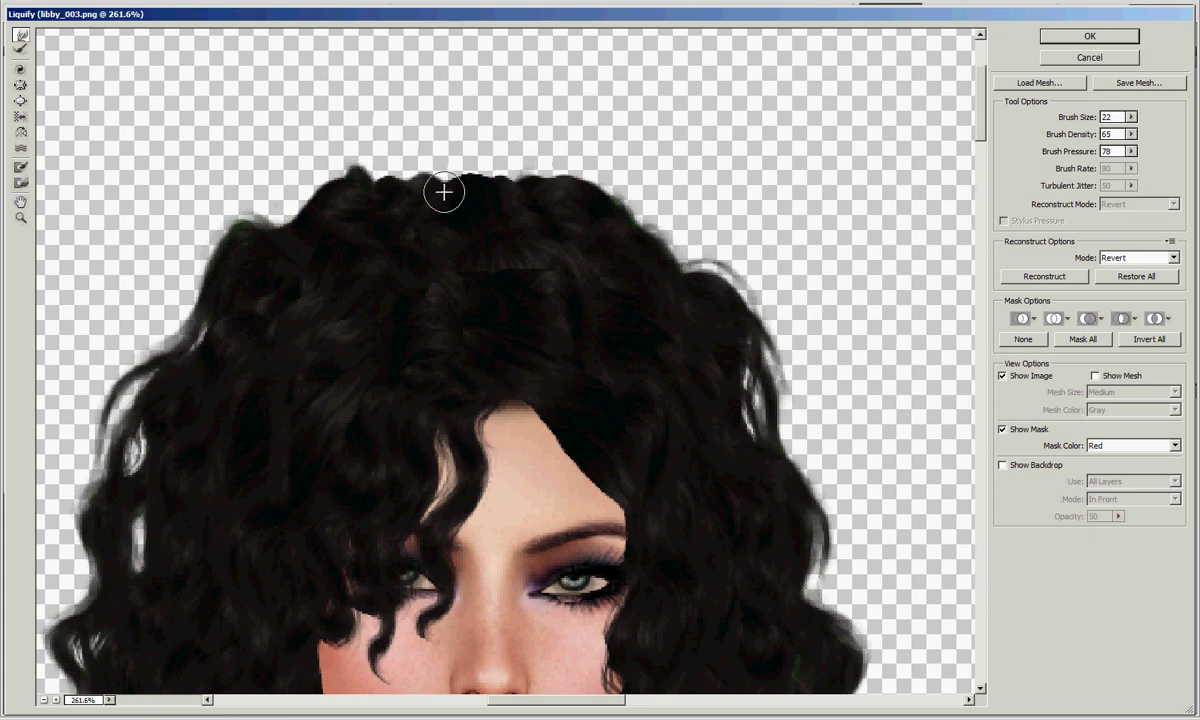
{"action": "left_click_drag", "start_coordinate": [450, 180], "coordinate": [542, 192]}
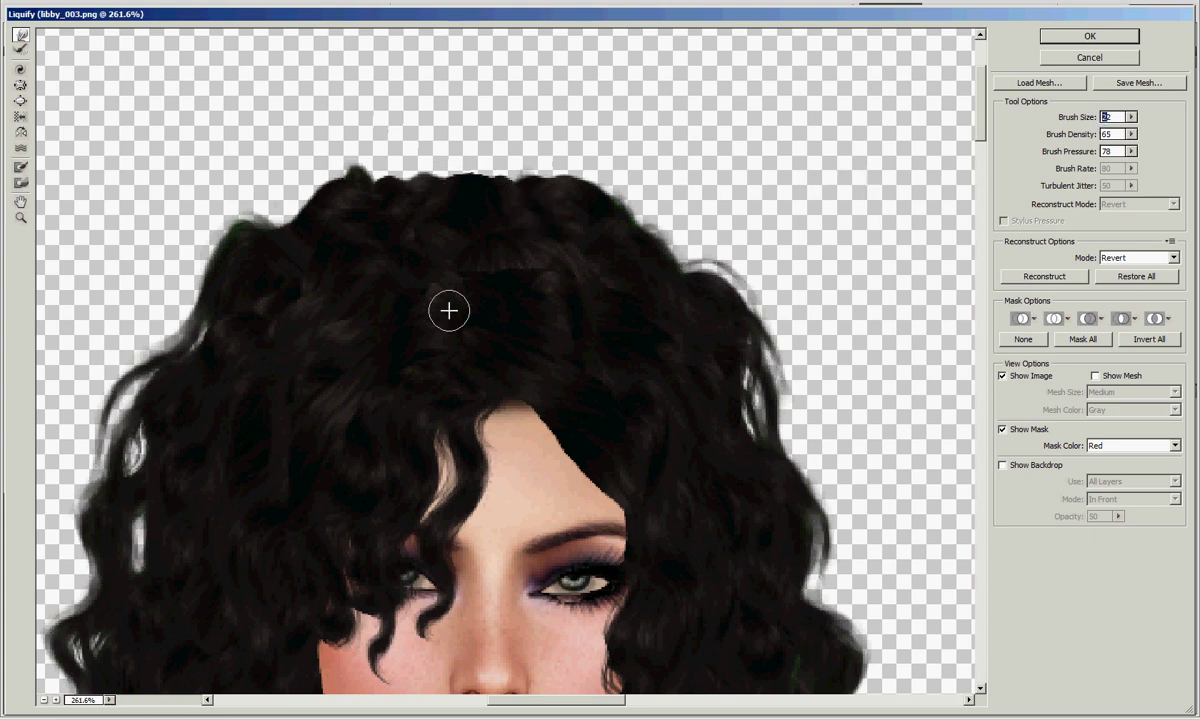
{"action": "type", "text": "5"}
{"action": "mouse_move", "coordinate": [447, 207]}
{"action": "left_mouse_down"}
{"action": "mouse_move", "coordinate": [513, 198]}
{"action": "mouse_move", "coordinate": [491, 186]}
{"action": "mouse_move", "coordinate": [459, 199]}
{"action": "mouse_move", "coordinate": [610, 201]}
{"action": "mouse_move", "coordinate": [619, 159]}
{"action": "mouse_move", "coordinate": [581, 155]}
{"action": "mouse_move", "coordinate": [617, 176]}
{"action": "mouse_move", "coordinate": [537, 175]}
{"action": "mouse_move", "coordinate": [501, 194]}
{"action": "mouse_move", "coordinate": [517, 181]}
{"action": "mouse_move", "coordinate": [437, 196]}
{"action": "mouse_move", "coordinate": [429, 181]}
{"action": "mouse_move", "coordinate": [471, 193]}
{"action": "mouse_move", "coordinate": [471, 179]}
{"action": "mouse_move", "coordinate": [502, 194]}
{"action": "mouse_move", "coordinate": [507, 185]}
{"action": "mouse_move", "coordinate": [425, 149]}
{"action": "left_mouse_up"}
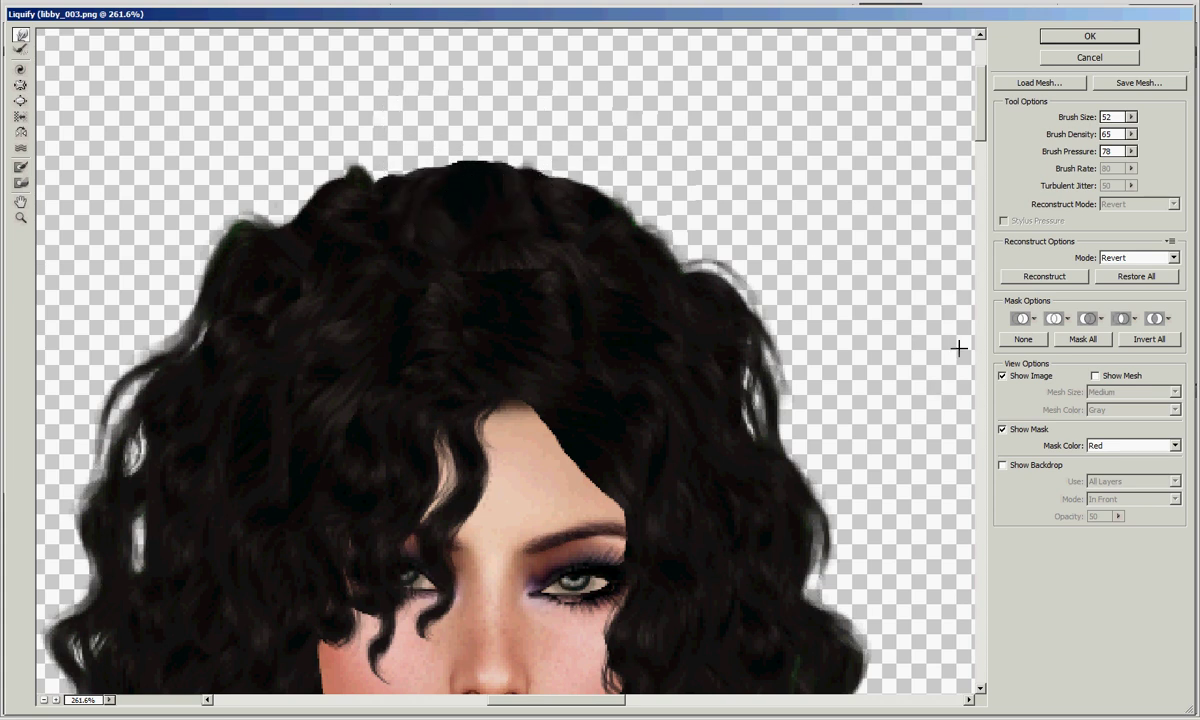
Step: Smooth the bumps along the outer edge of the right-hand cardigan sleeve using Forward Warp with brush size 52
{"action": "key", "text": "ctrl+minus"}
{"action": "key", "text": "ctrl+minus"}
{"action": "key", "text": "ctrl+minus"}
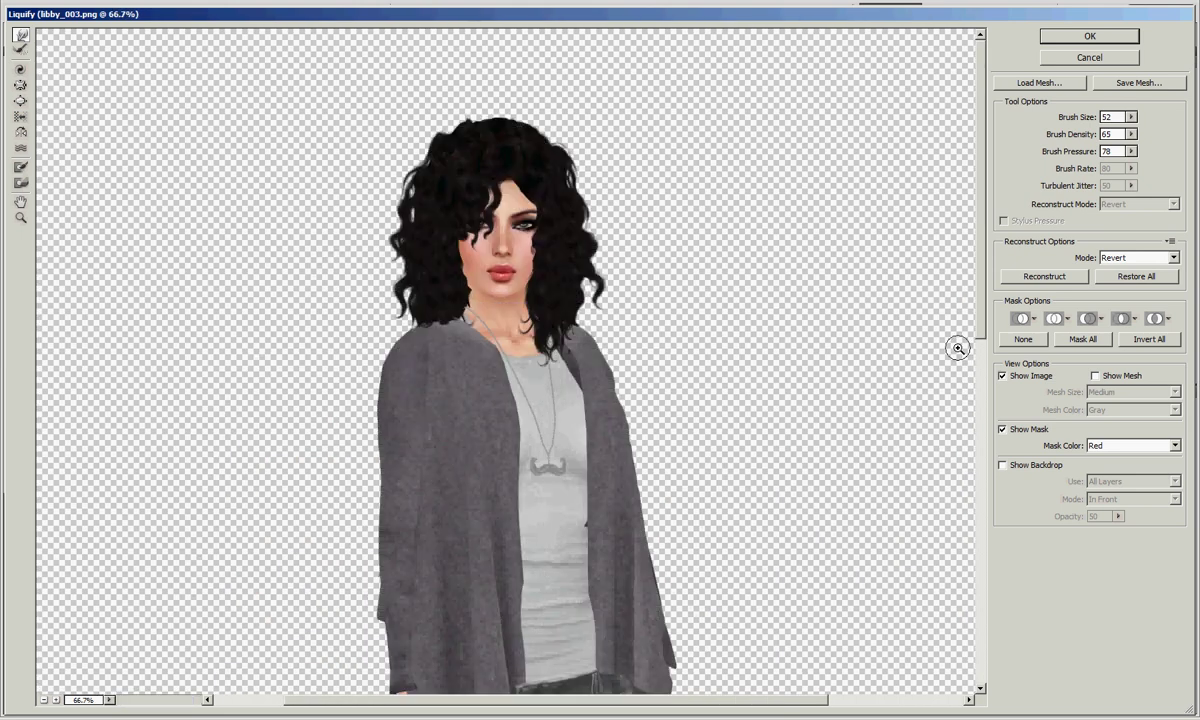
{"action": "left_click", "coordinate": [958, 348], "text": "alt"}
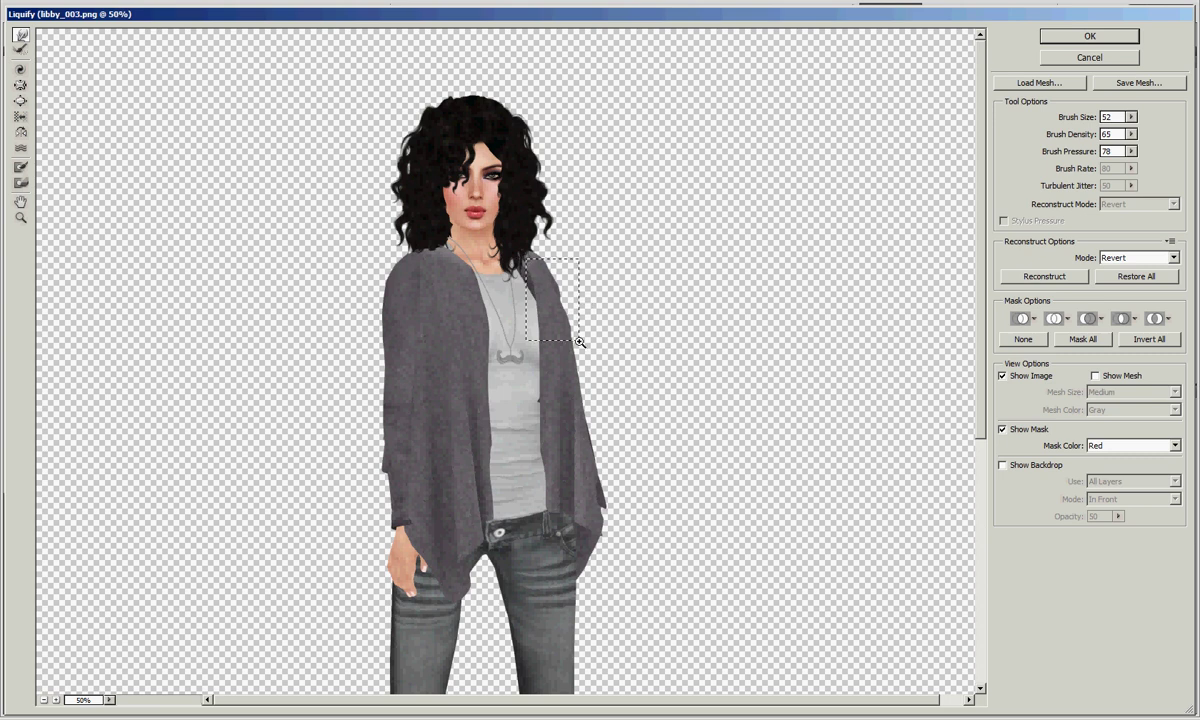
{"action": "left_click_drag", "start_coordinate": [598, 352], "coordinate": [600, 354]}
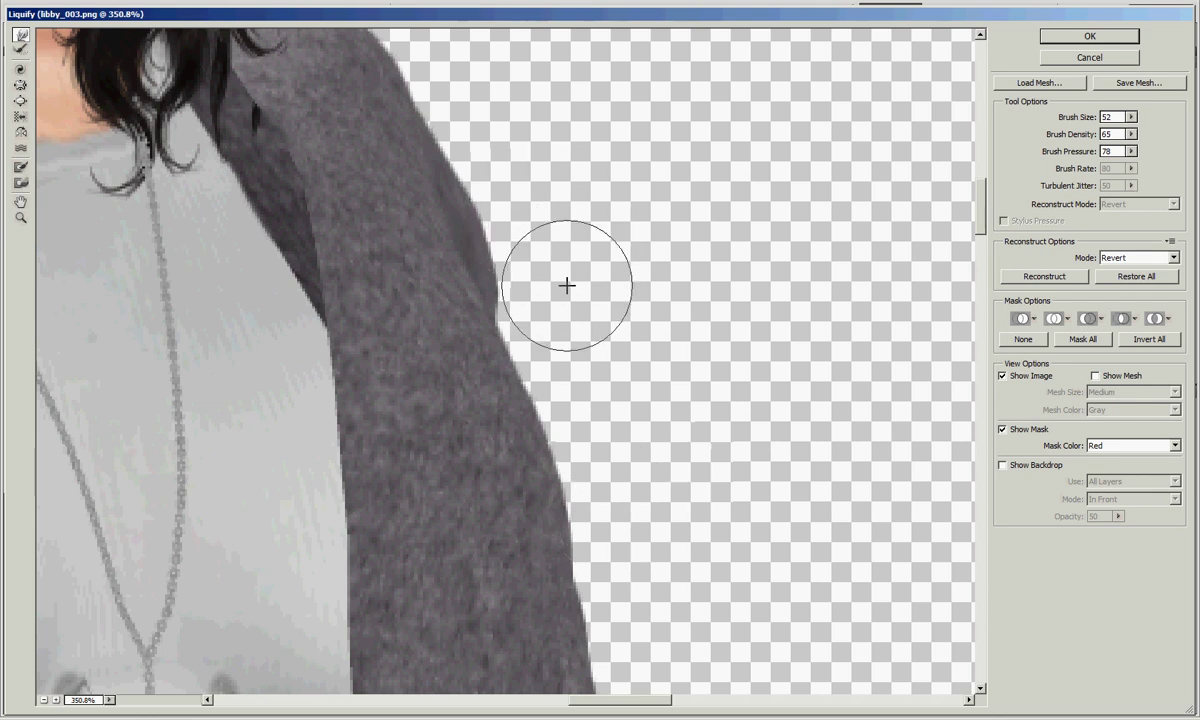
{"action": "scroll", "coordinate": [650, 333], "scroll_direction": "down", "scroll_amount": 5}
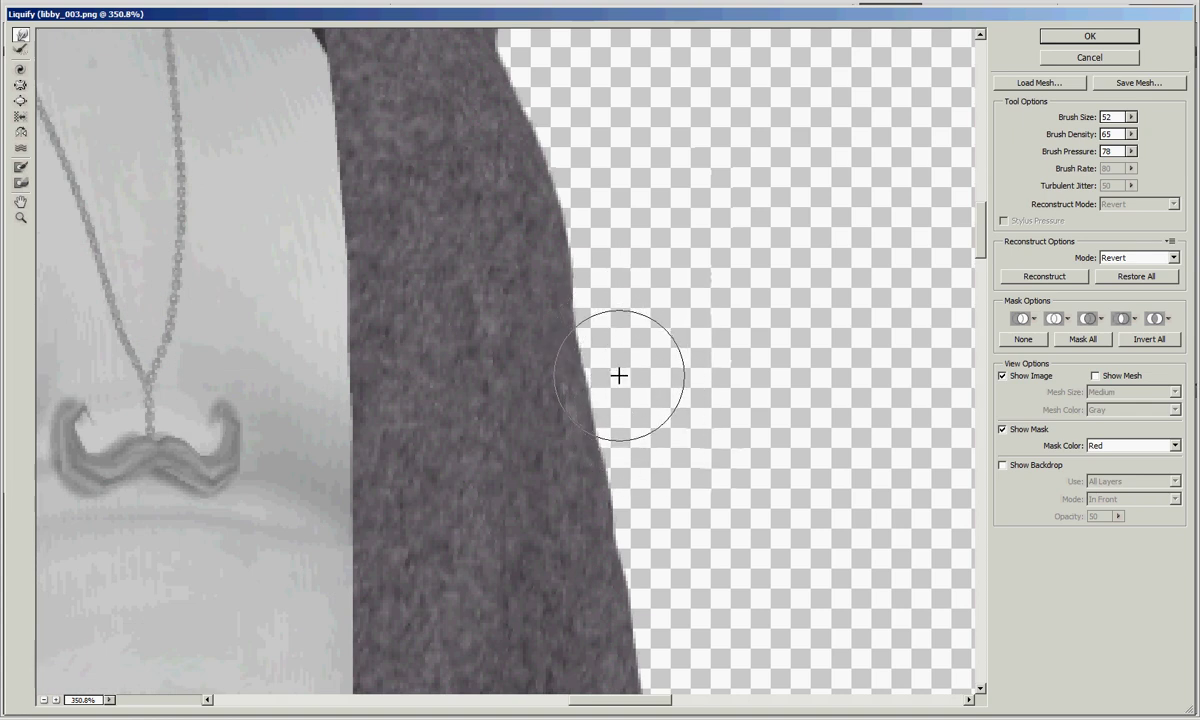
{"action": "scroll", "coordinate": [617, 376], "scroll_direction": "down", "scroll_amount": 3}
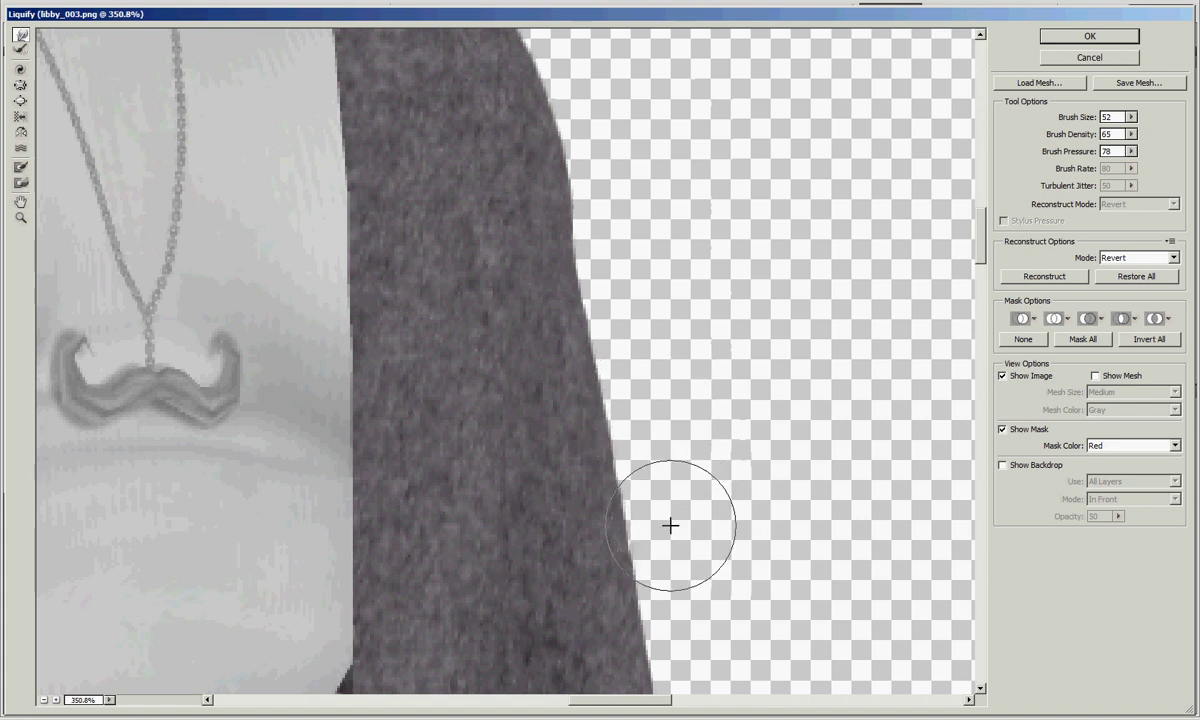
{"action": "scroll", "coordinate": [702, 592], "scroll_direction": "down", "scroll_amount": 9}
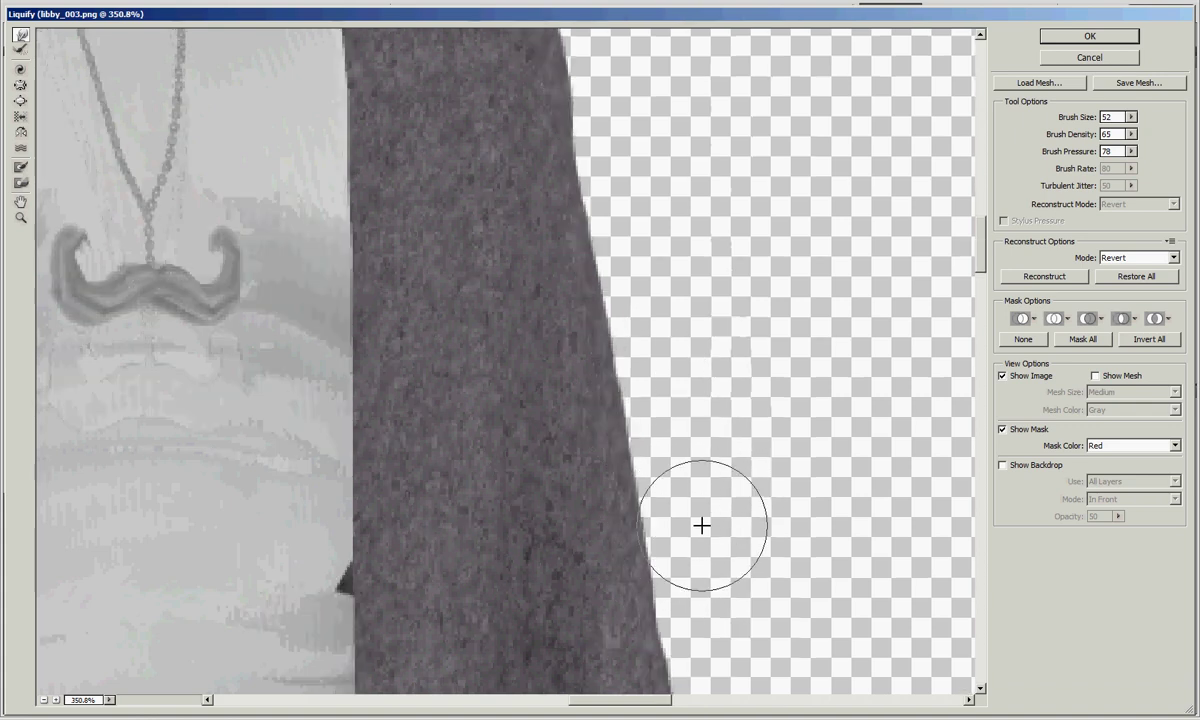
Step: Round the angular lower hem of the right-hand cardigan panel over the jeans' belt loop and pocket using Forward Warp with brush size 52
{"action": "scroll", "coordinate": [702, 525], "scroll_direction": "down", "scroll_amount": 10}
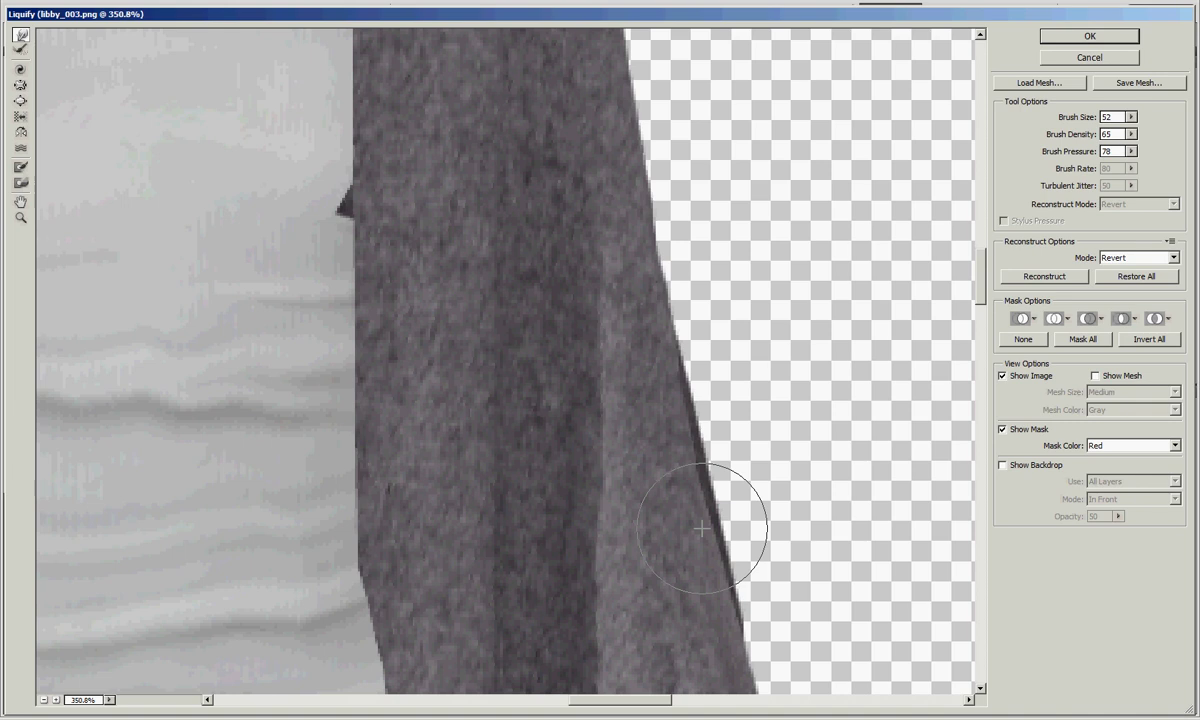
{"action": "scroll", "coordinate": [702, 528], "scroll_direction": "down", "scroll_amount": 10}
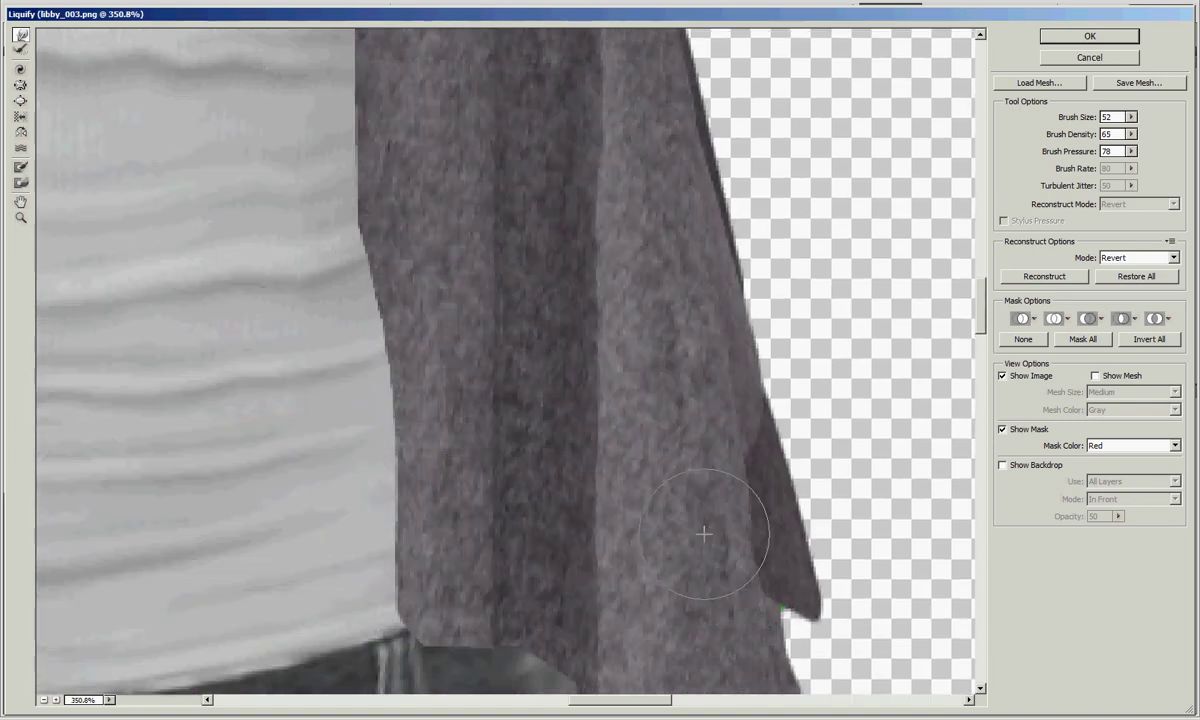
{"action": "scroll", "coordinate": [703, 535], "scroll_direction": "down", "scroll_amount": 20}
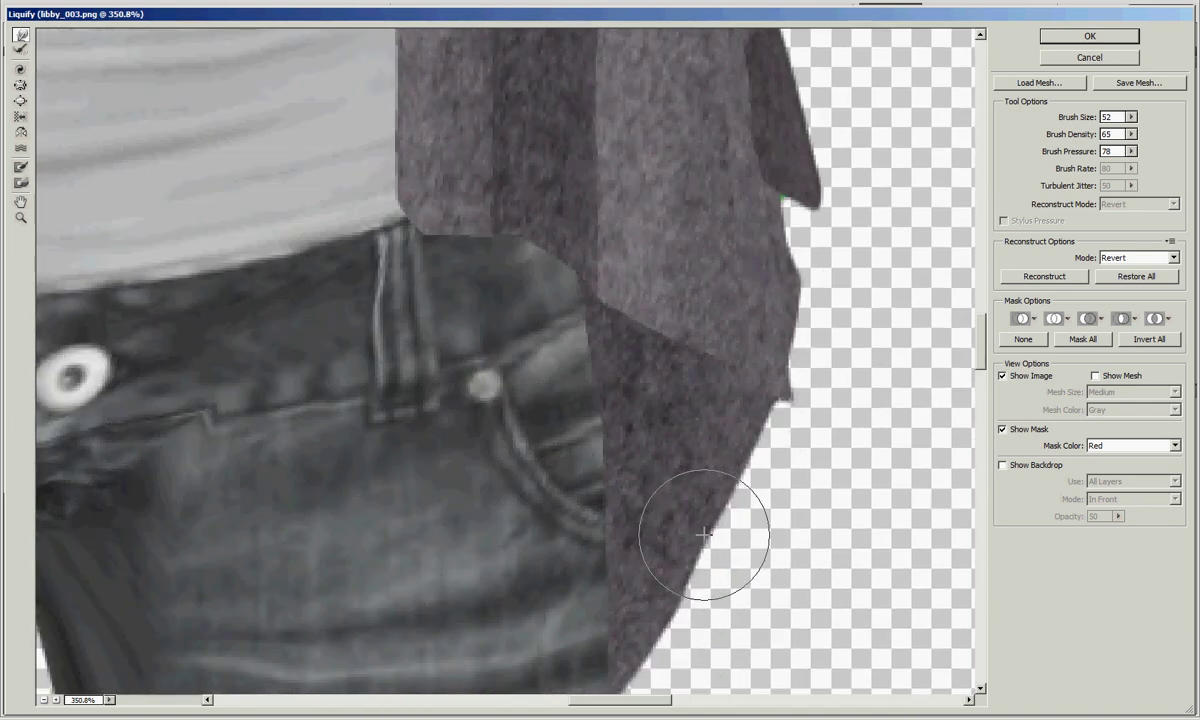
{"action": "scroll", "coordinate": [703, 538], "scroll_direction": "up", "scroll_amount": 14}
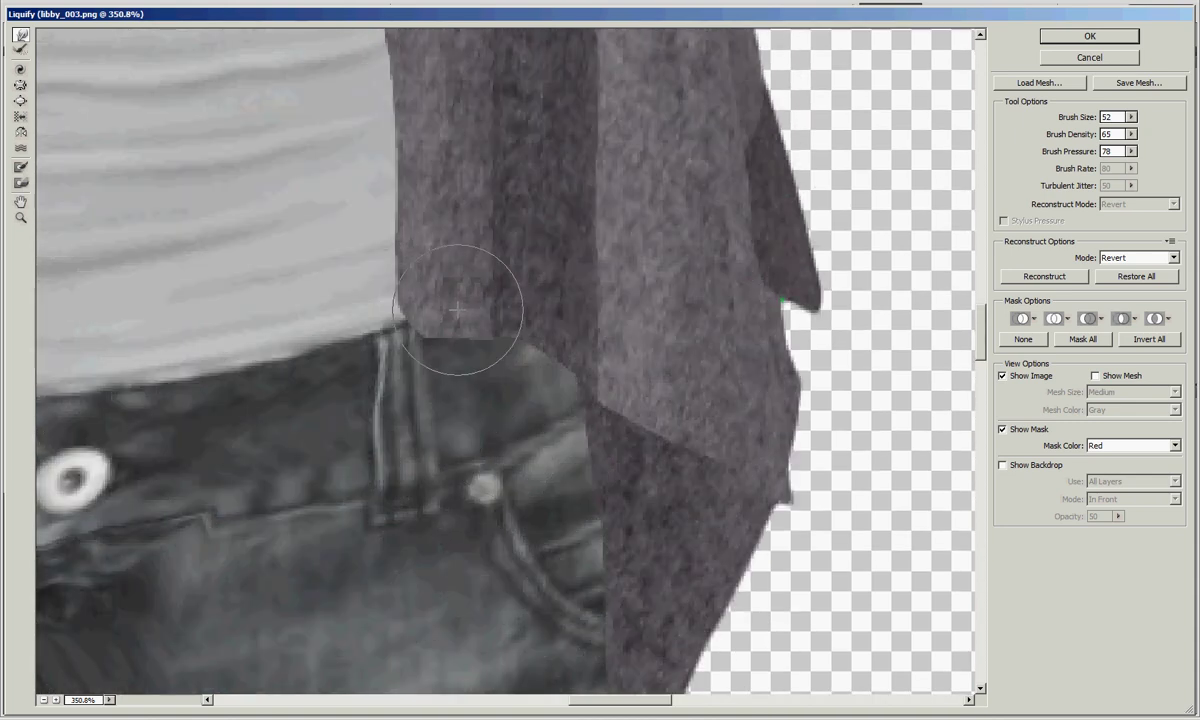
{"action": "left_click_drag", "start_coordinate": [457, 317], "coordinate": [458, 332]}
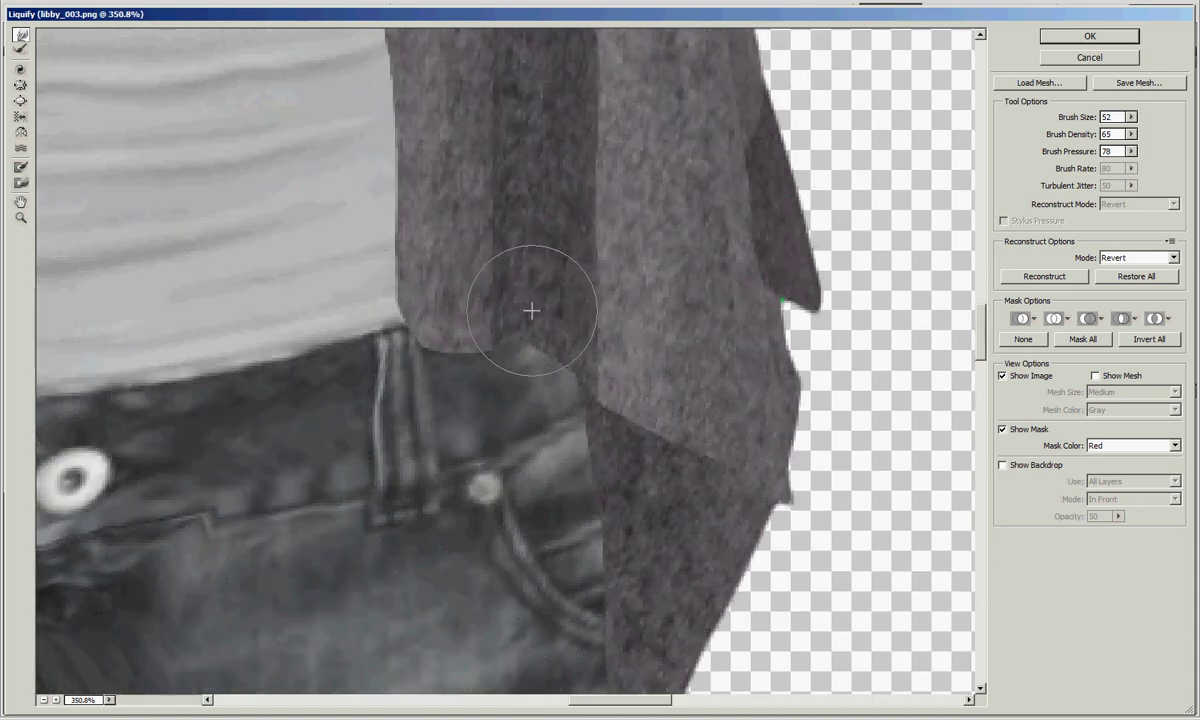
{"action": "left_click_drag", "start_coordinate": [567, 351], "coordinate": [638, 392]}
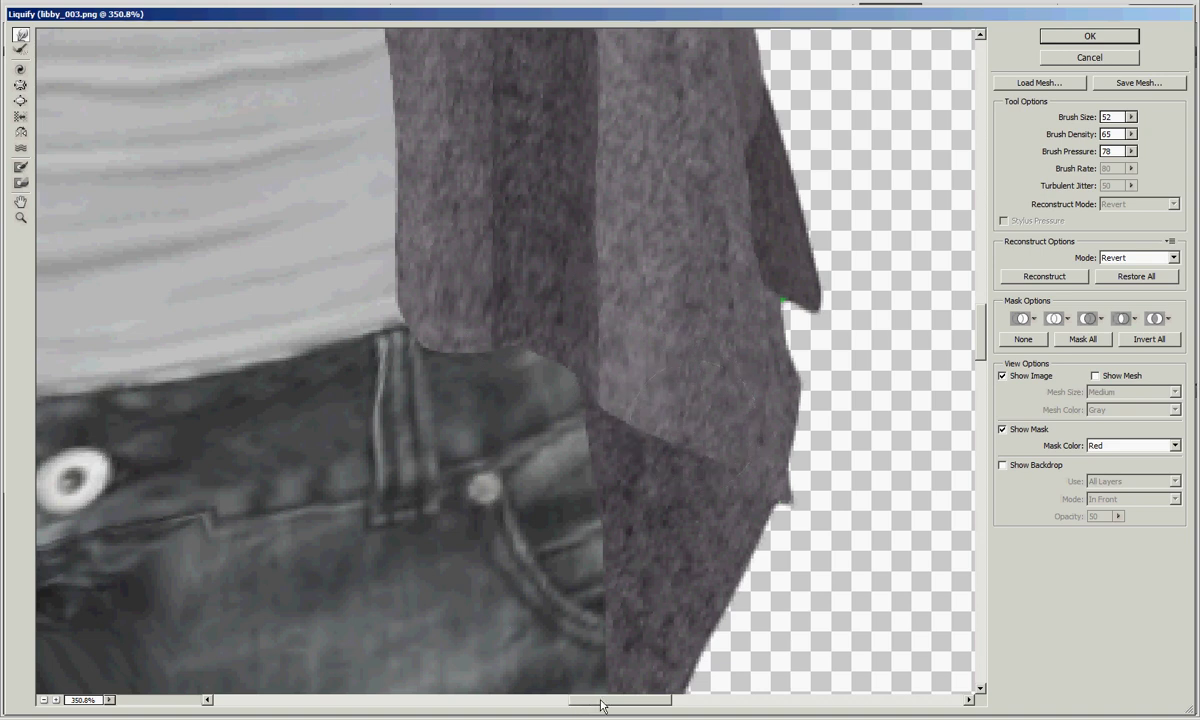
Step: Check the left-hand cardigan hem, hand and hair for remaining angular edges and apply the Liquify changes to the avatar
{"action": "mouse_move", "coordinate": [600, 706]}
{"action": "left_mouse_down"}
{"action": "mouse_move", "coordinate": [519, 706]}
{"action": "mouse_move", "coordinate": [530, 701]}
{"action": "left_mouse_up"}
{"action": "scroll", "coordinate": [522, 536], "scroll_direction": "down", "scroll_amount": 2}
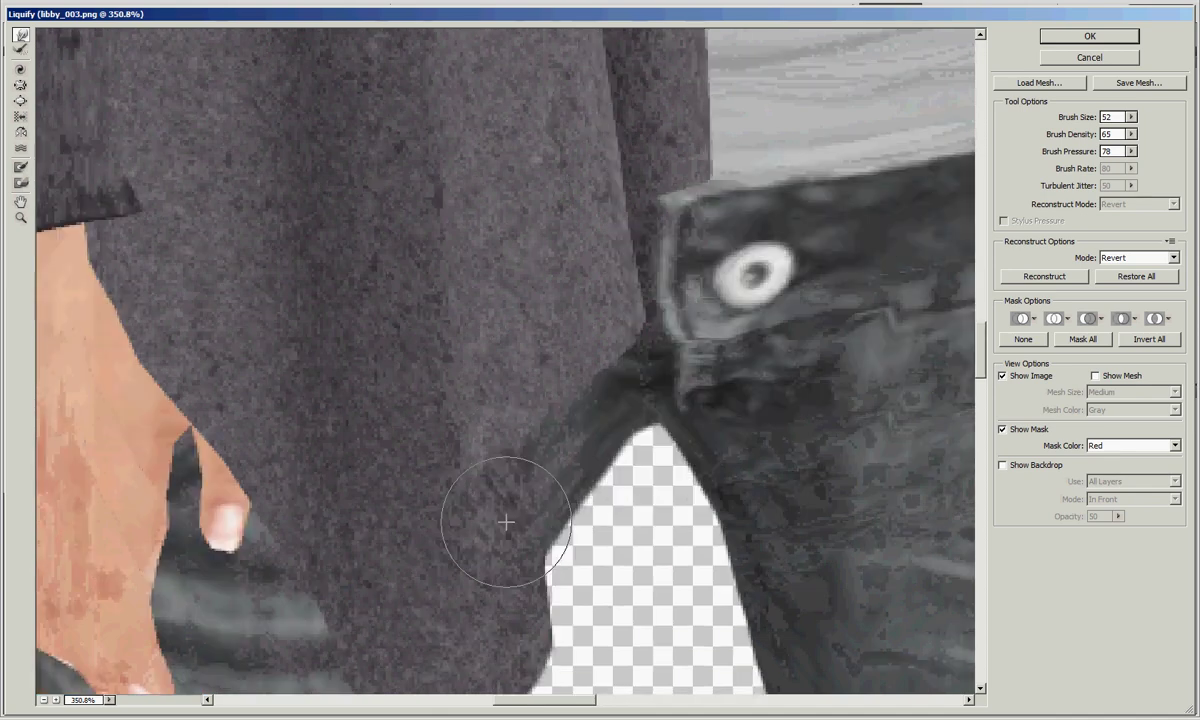
{"action": "scroll", "coordinate": [506, 521], "scroll_direction": "down", "scroll_amount": 3}
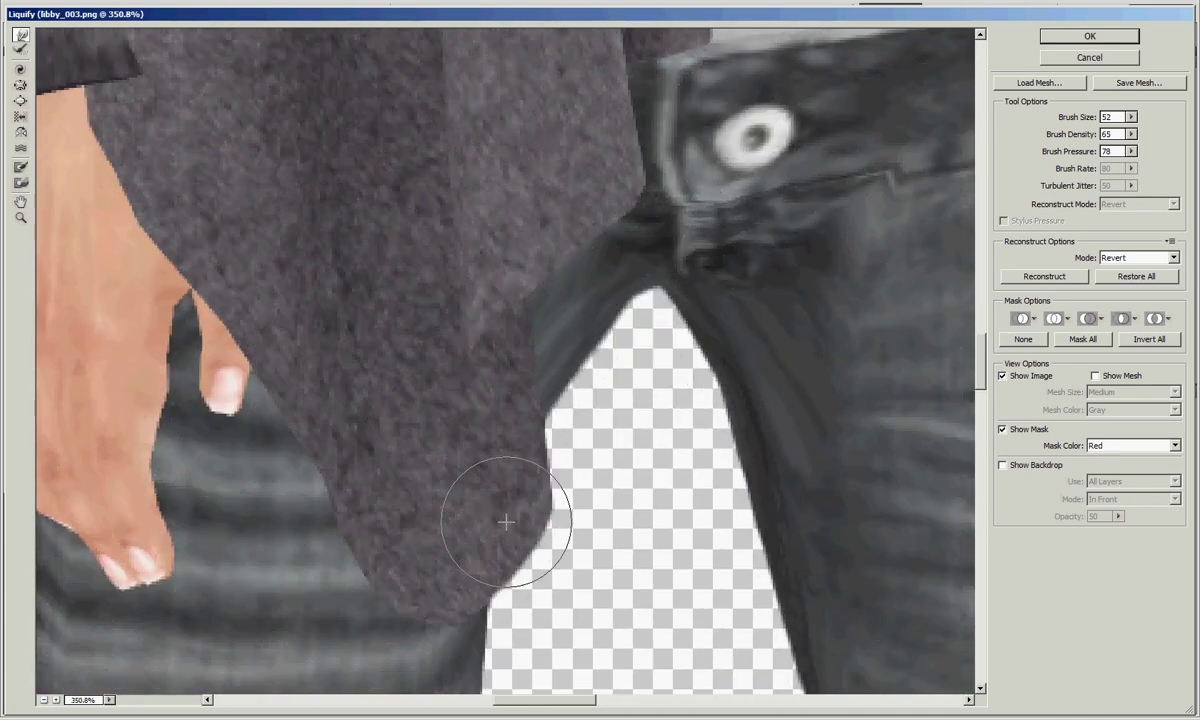
{"action": "left_click_drag", "start_coordinate": [557, 706], "coordinate": [496, 707]}
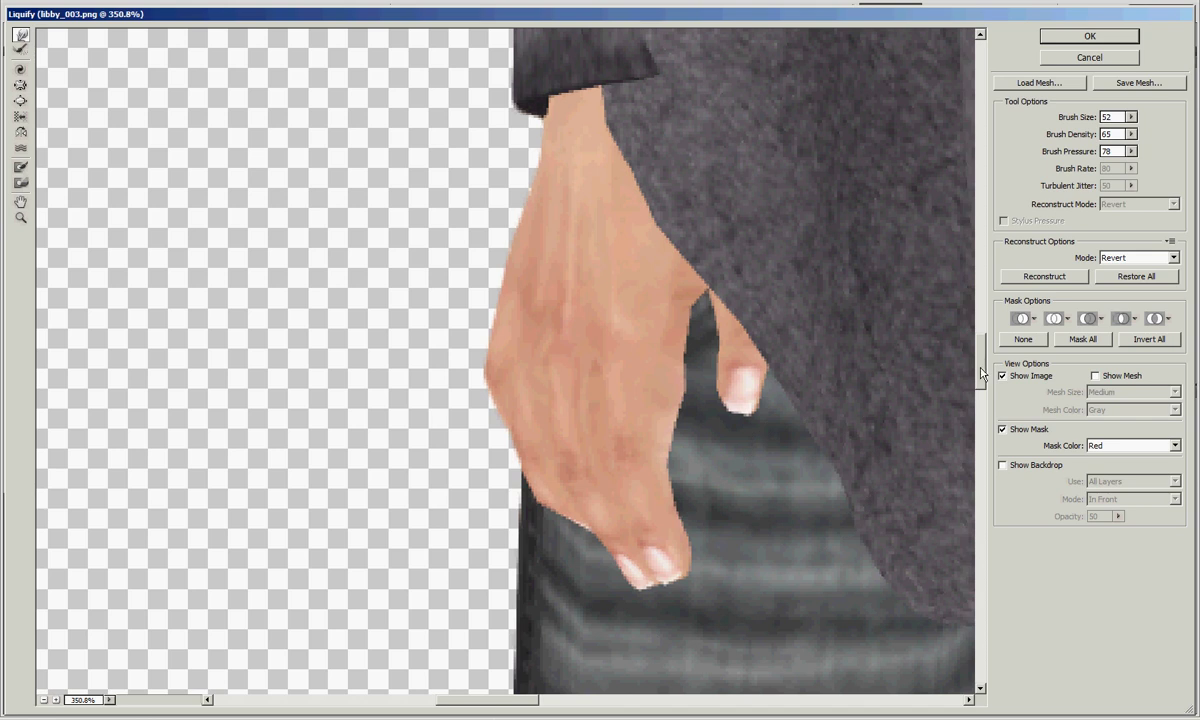
{"action": "left_click_drag", "start_coordinate": [981, 373], "coordinate": [980, 158]}
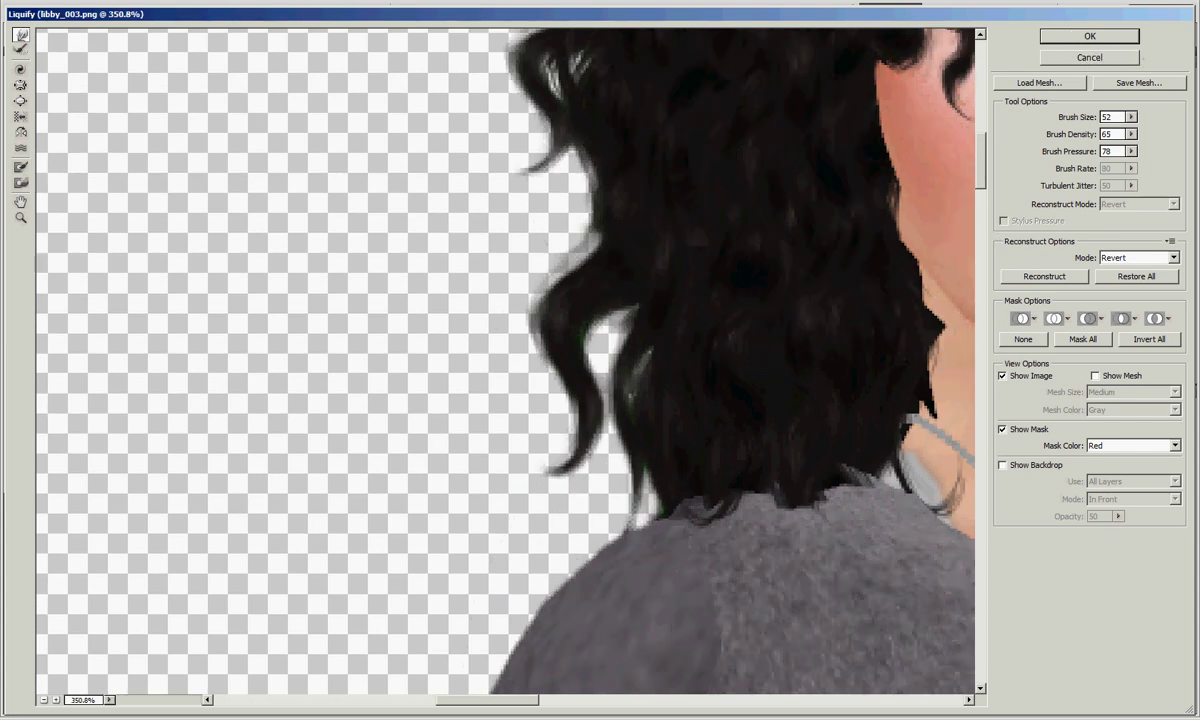
{"action": "key", "text": "ctrl+0"}
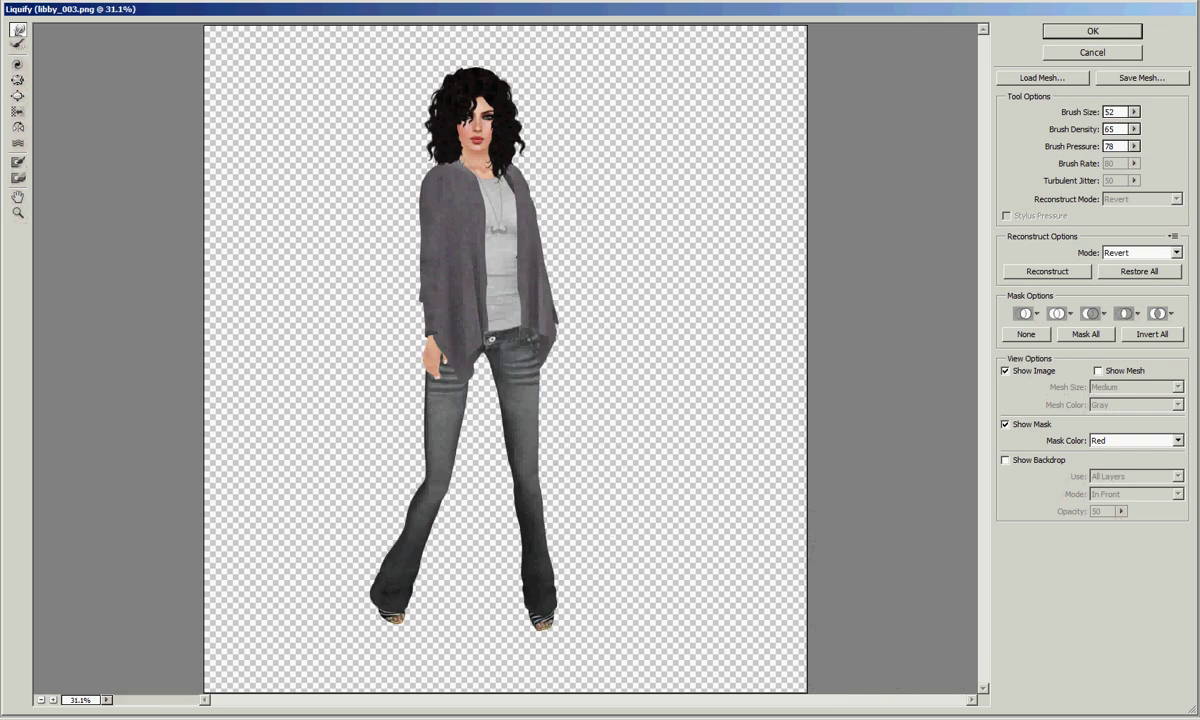
{"action": "left_click", "coordinate": [1114, 30]}
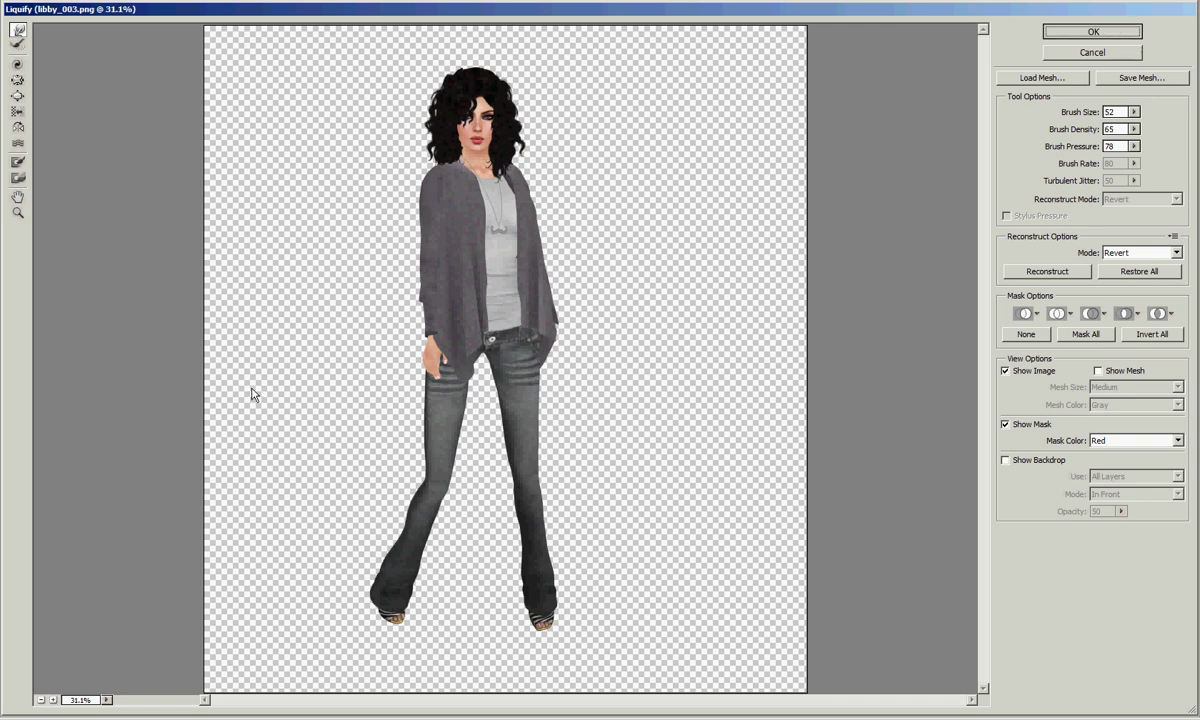